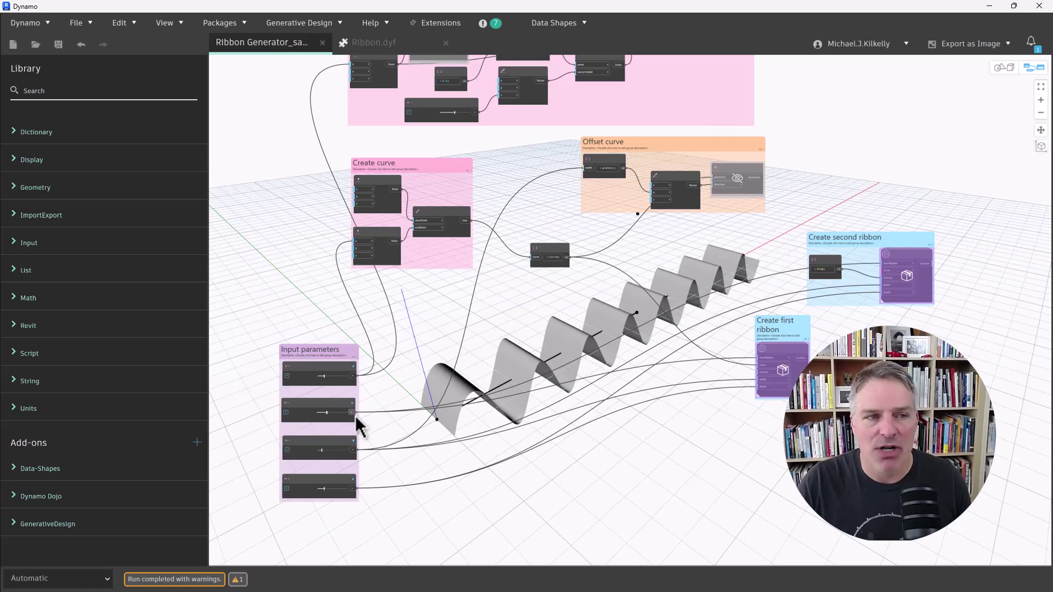
Step: Set the input parameters to a length of 32.5, 23 ripples and a ribbon width of 1.7
scroll(311, 406, "up", 5)
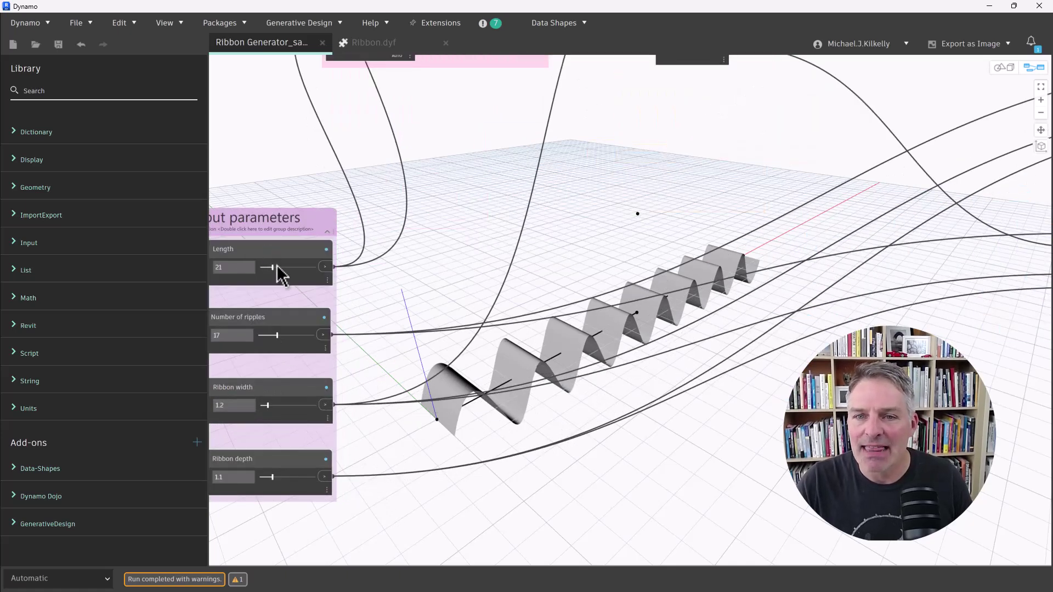
left_click_drag(275, 267, 278, 267)
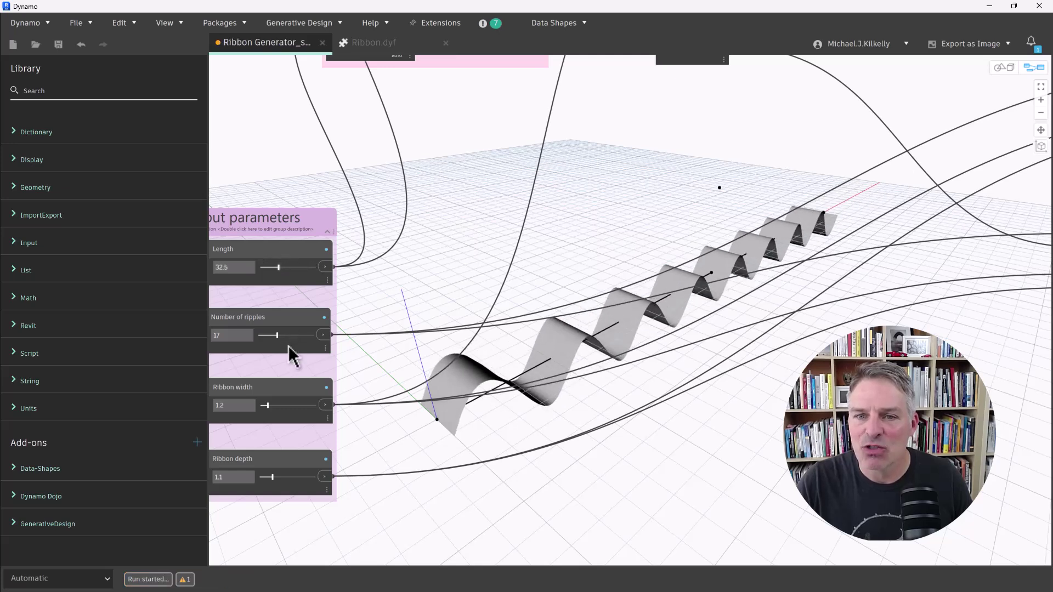
left_click_drag(278, 337, 283, 336)
mouse_move(265, 405)
left_mouse_down()
mouse_move(277, 404)
mouse_move(267, 404)
left_mouse_up()
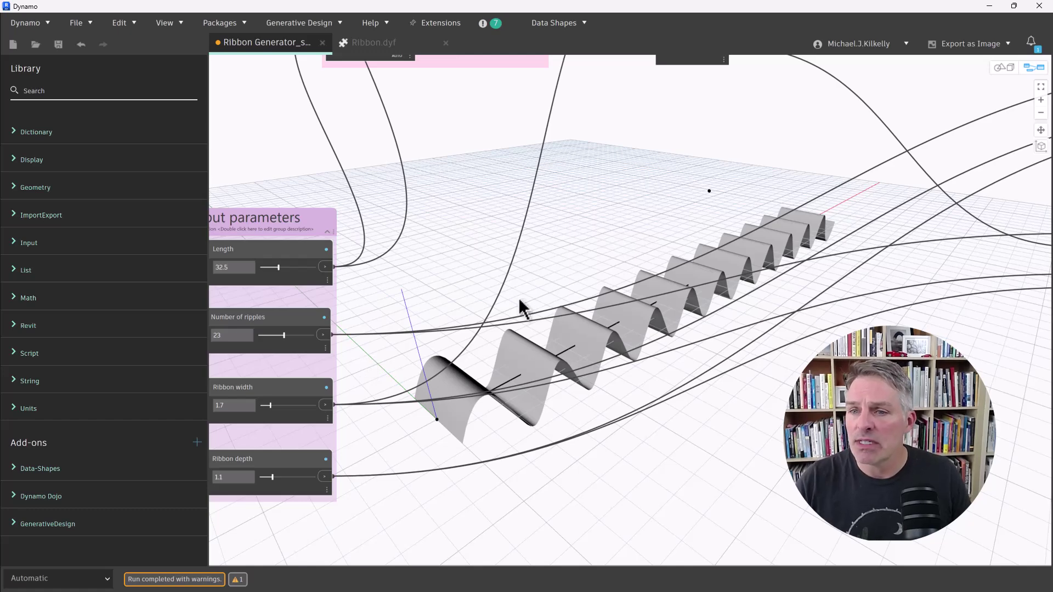
Step: Turn on the preview of the Geometry.Translate node in the Offset curve group and highlight the original line by selecting Line.ByStartPointEndPoint
scroll(573, 290, "down", 2)
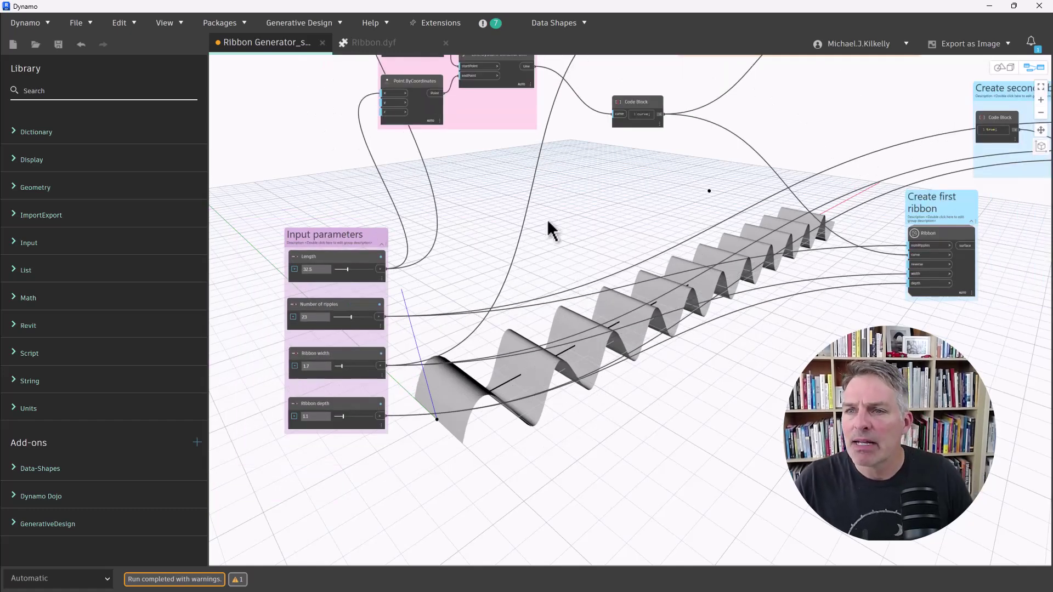
scroll(569, 219, "up", 2)
scroll(639, 138, "down", 2)
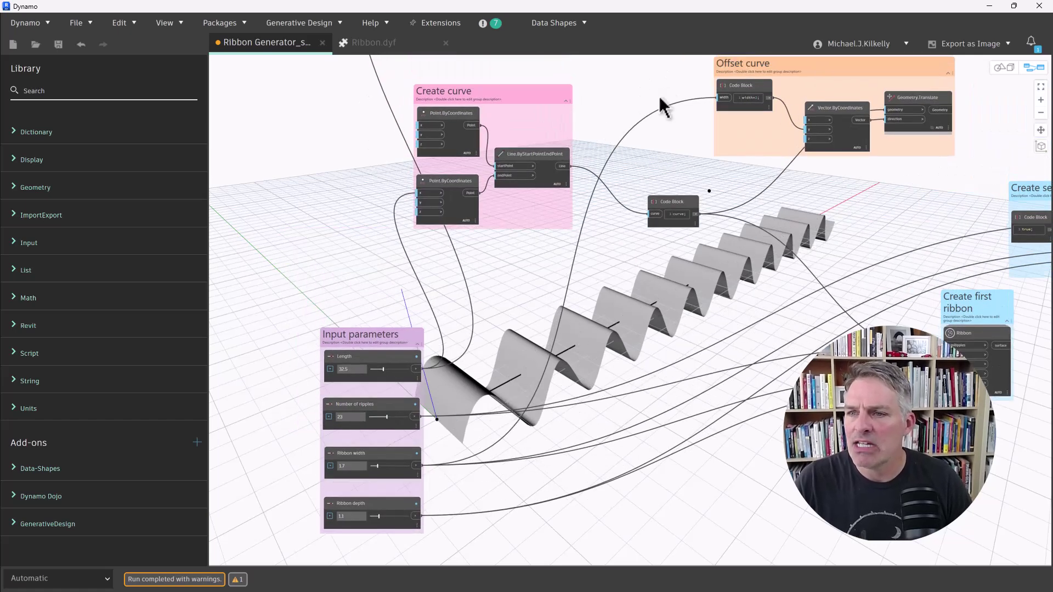
scroll(581, 228, "down", 2)
scroll(710, 146, "up", 2)
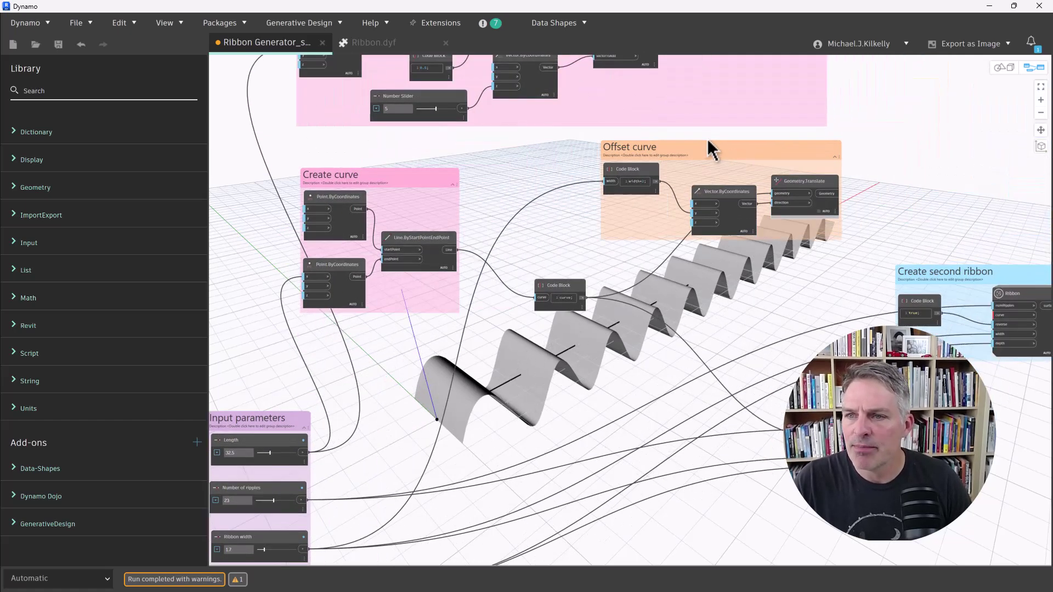
scroll(654, 160, "up", 2)
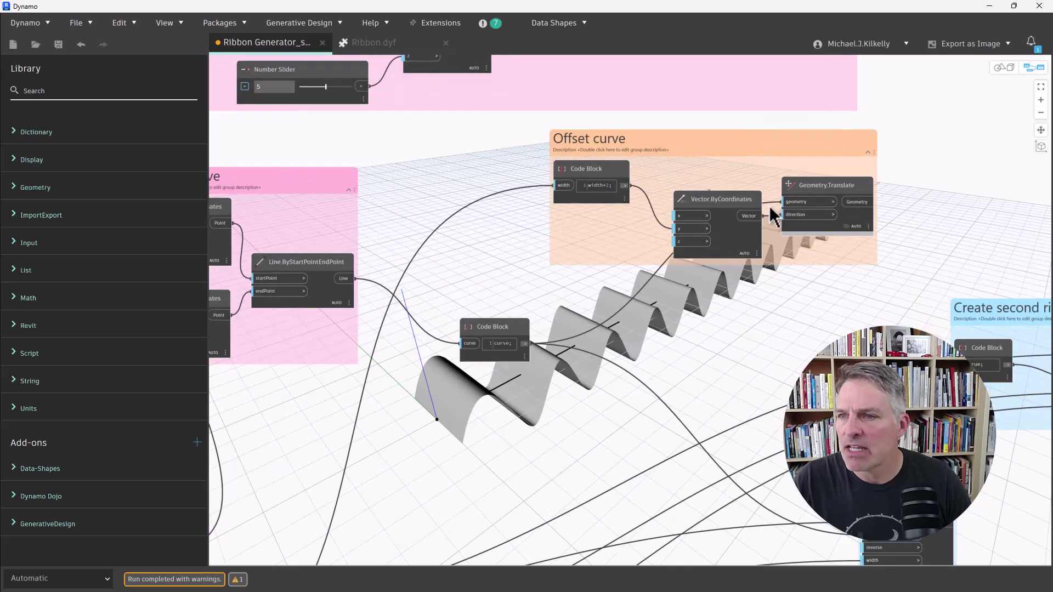
right_click(821, 195)
left_click(841, 243)
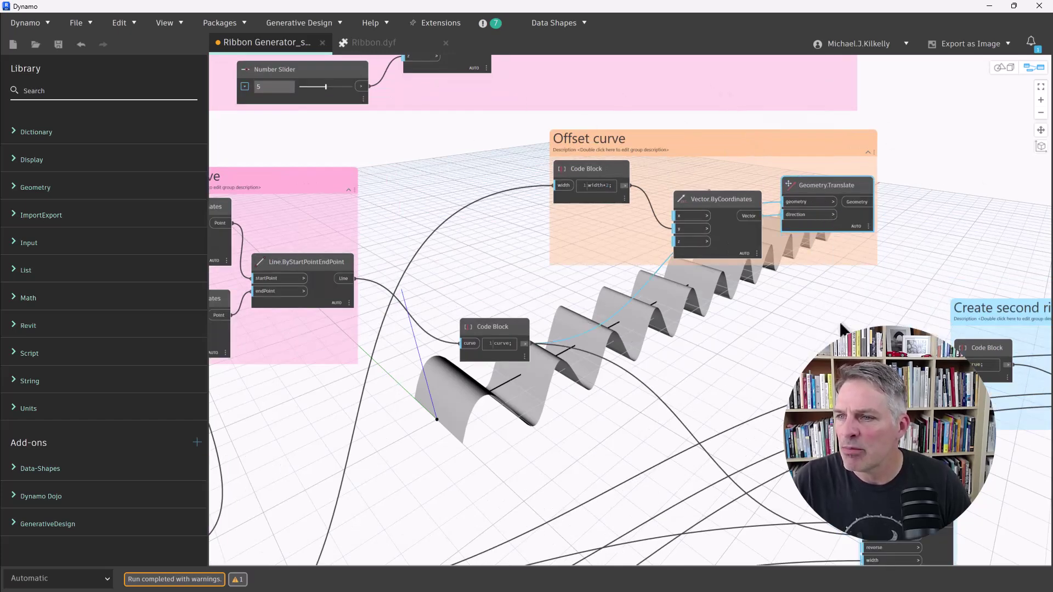
left_click(812, 280)
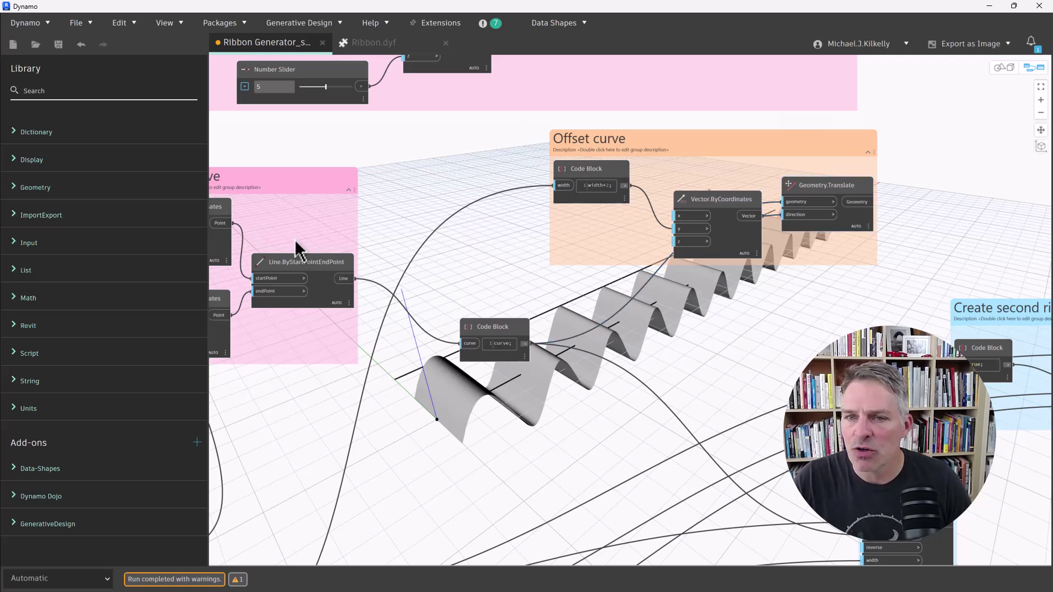
left_click(296, 263)
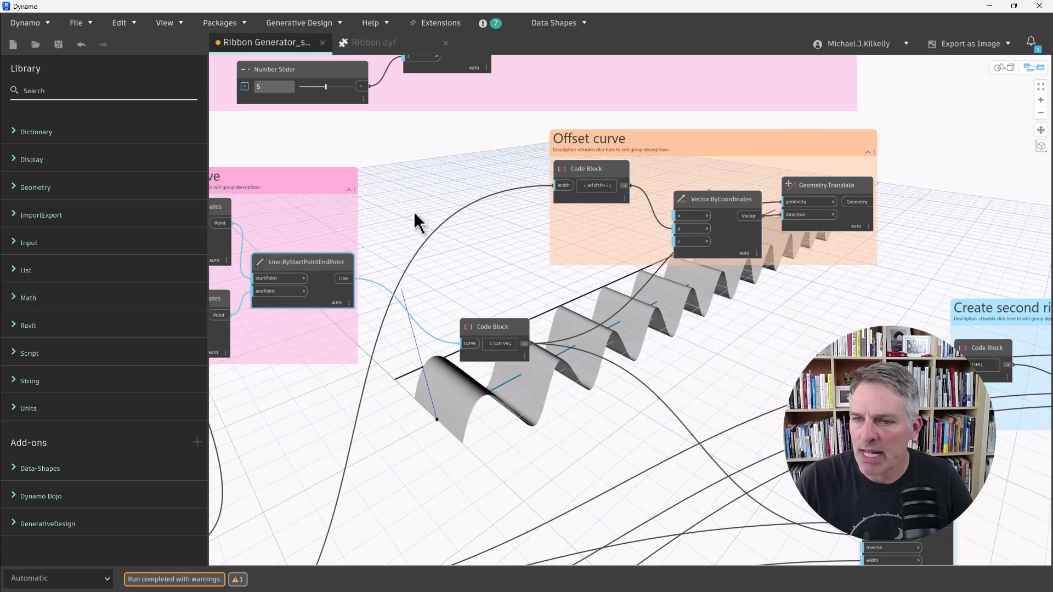
Step: Connect the Geometry output of Geometry.Translate to the curve input of the Ribbon node in the Create second ribbon group
left_click_drag(876, 202, 873, 325)
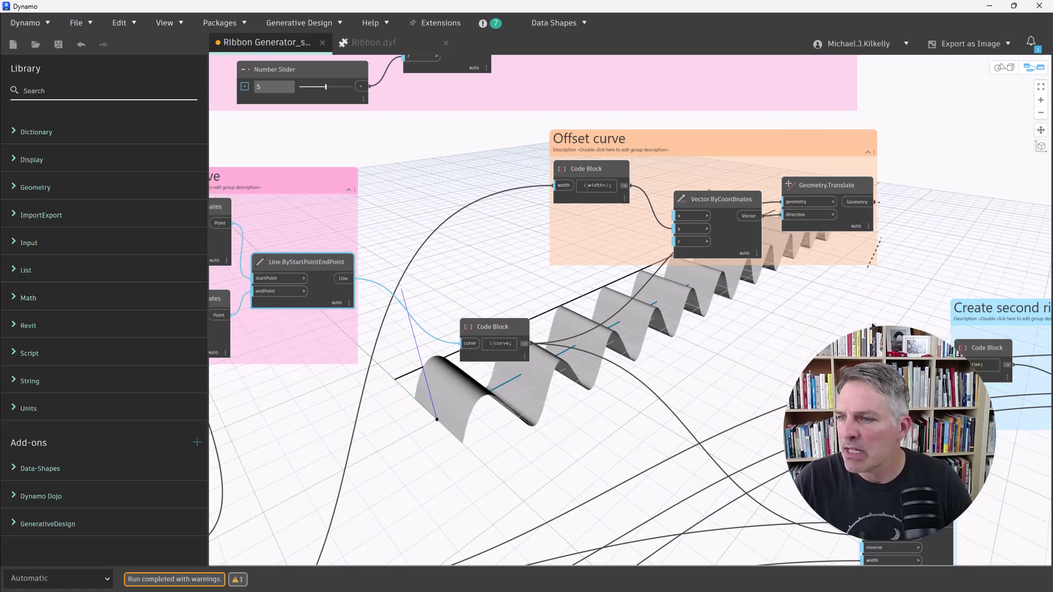
scroll(849, 378, "down", 2)
middle_click_drag(833, 318, 858, 247)
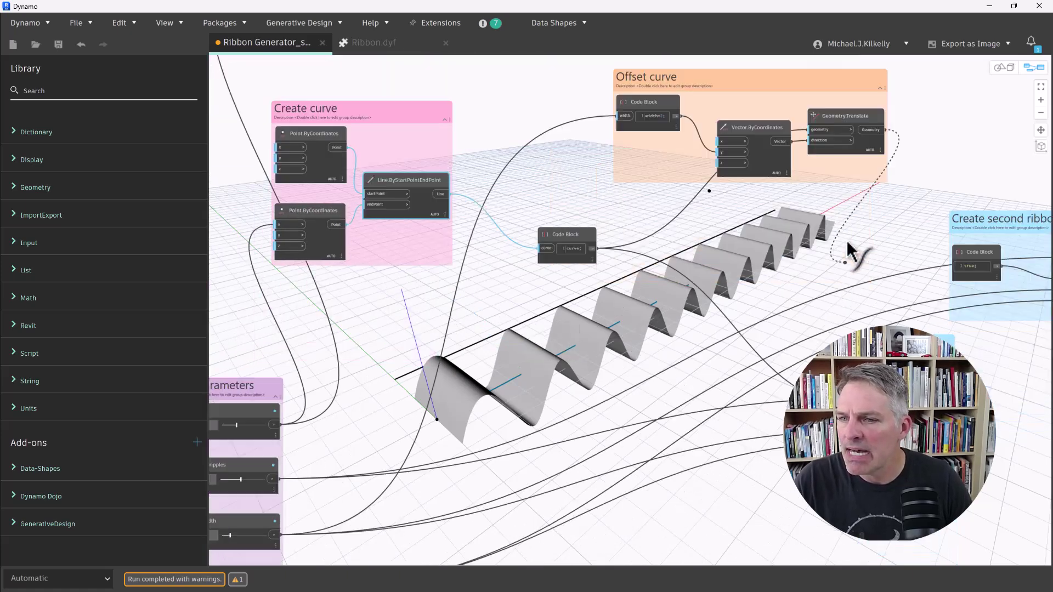
middle_click_drag(839, 211, 842, 177)
scroll(630, 202, "right", 5)
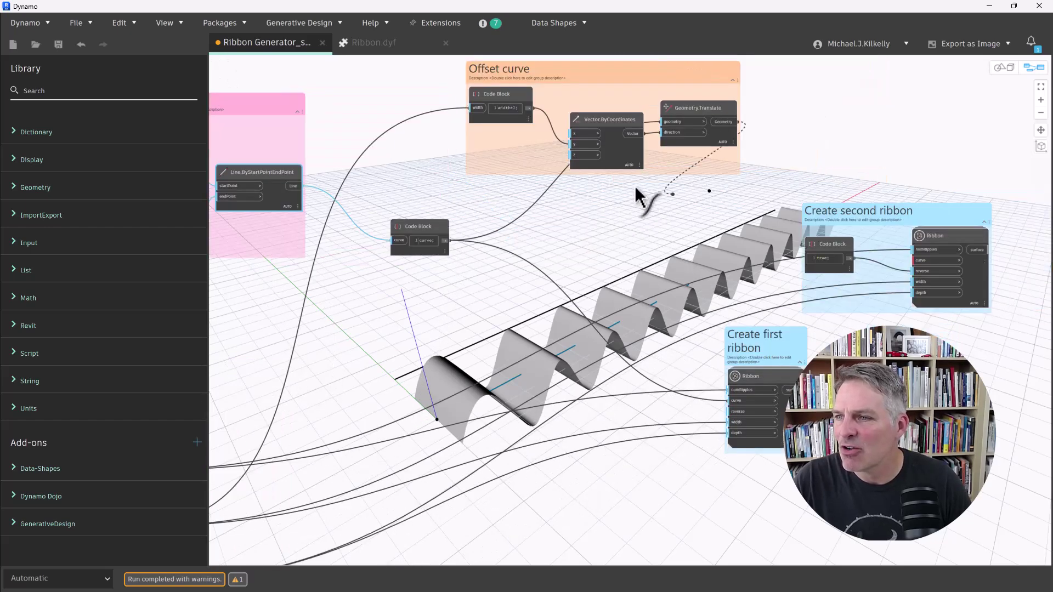
left_click(832, 265)
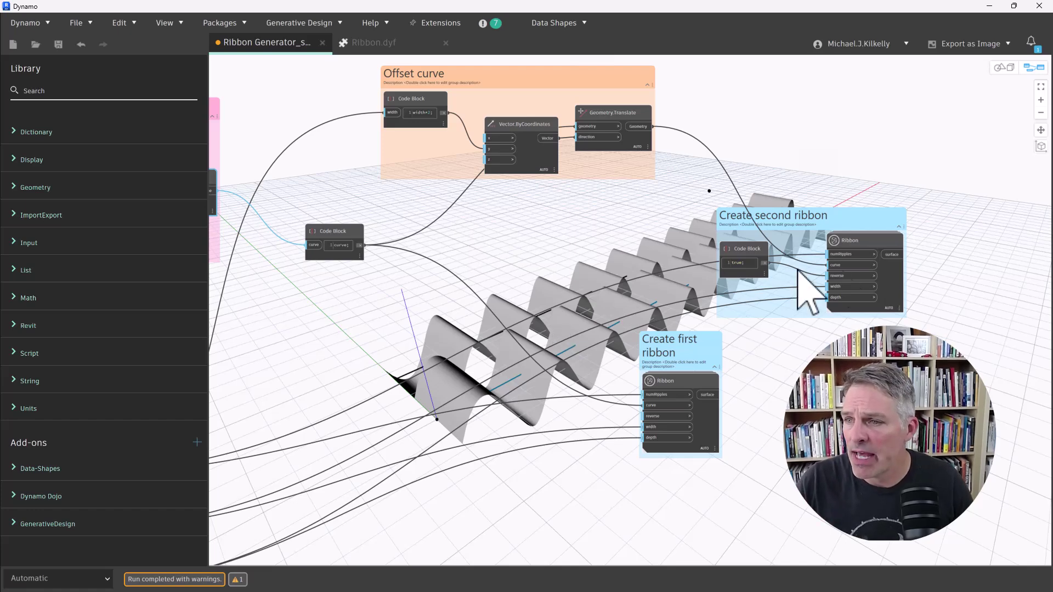
Step: Inspect the two ribbons in the graph preview, then switch to Revit and examine them in the 3D view
scroll(846, 277, "up", 3)
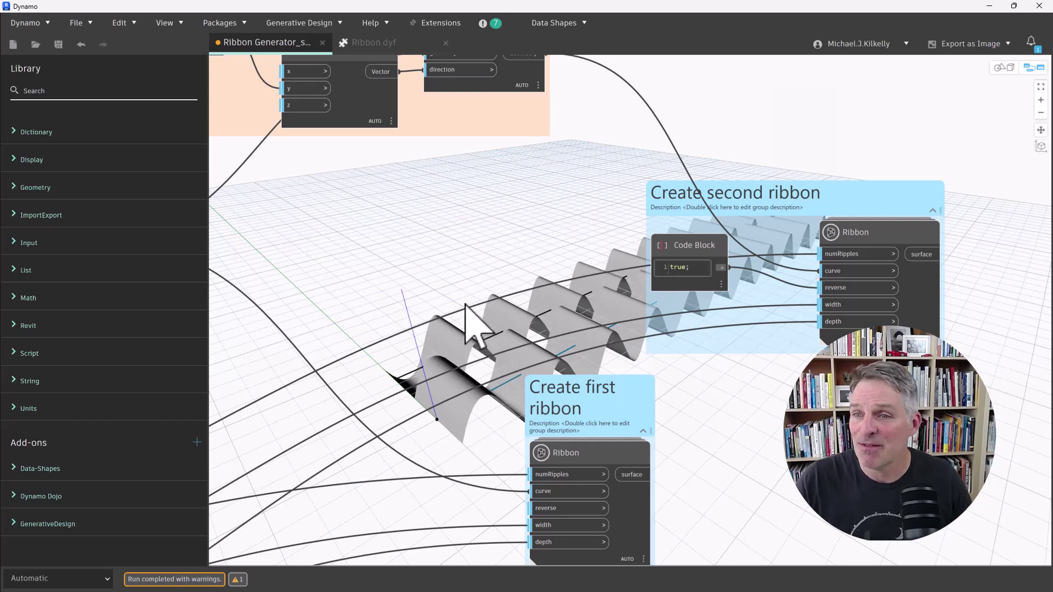
scroll(353, 291, "down", 3)
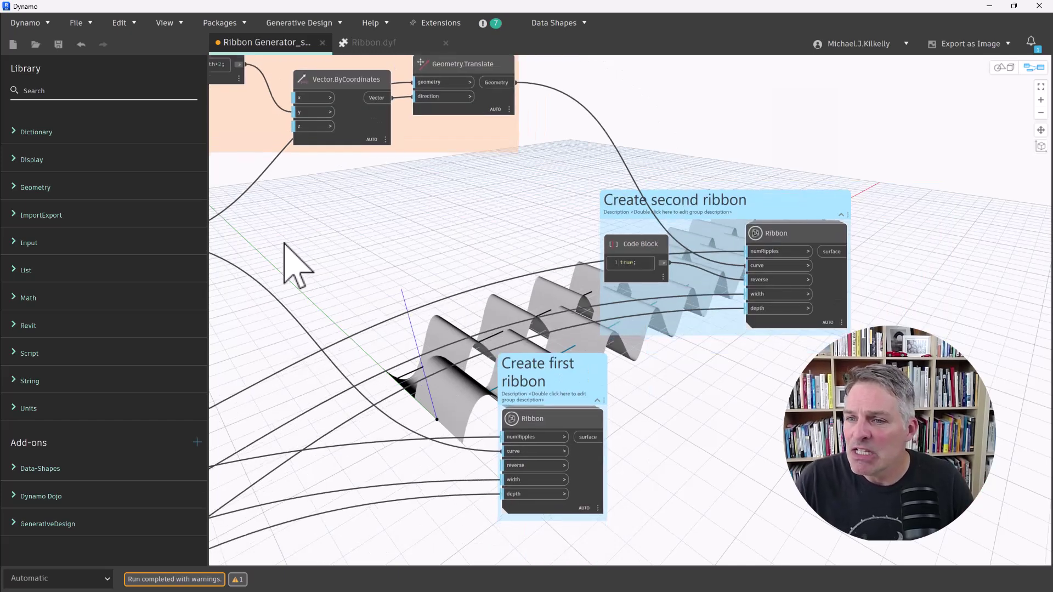
middle_click_drag(262, 245, 197, 235)
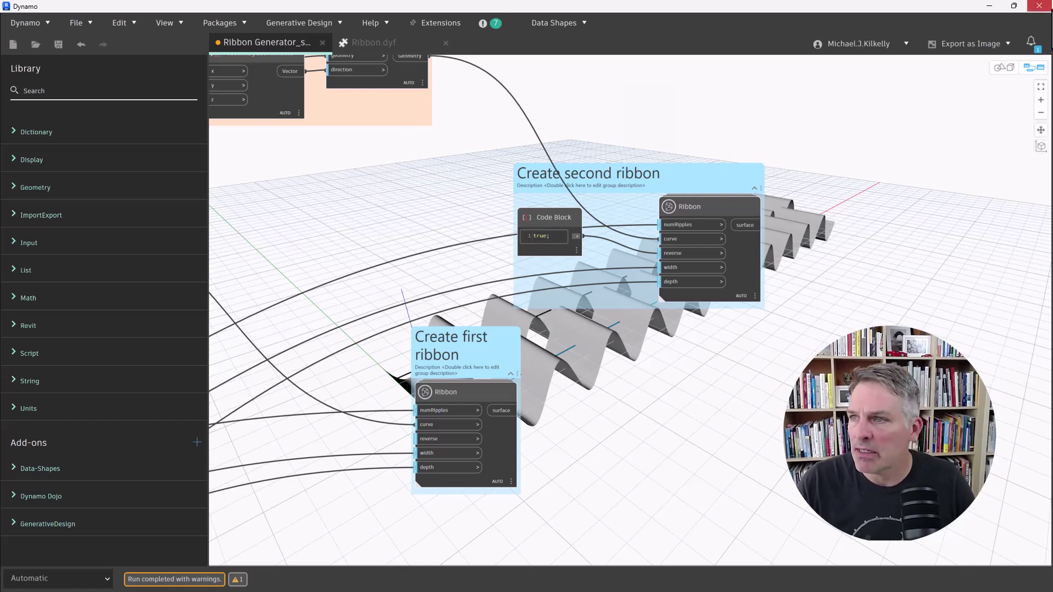
left_click(989, 6)
scroll(590, 439, "up", 3)
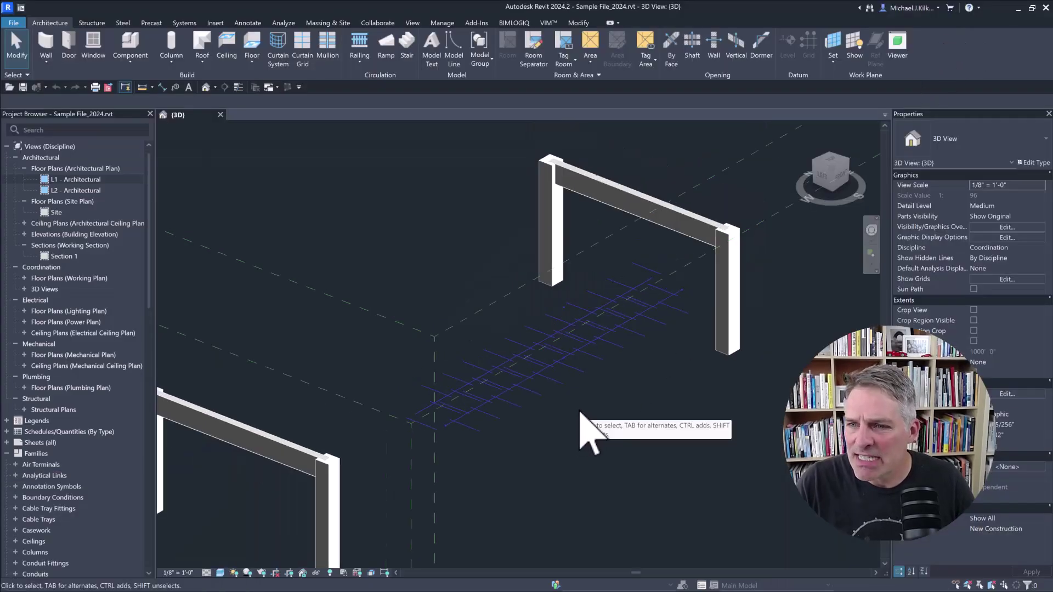
scroll(590, 438, "down", 1)
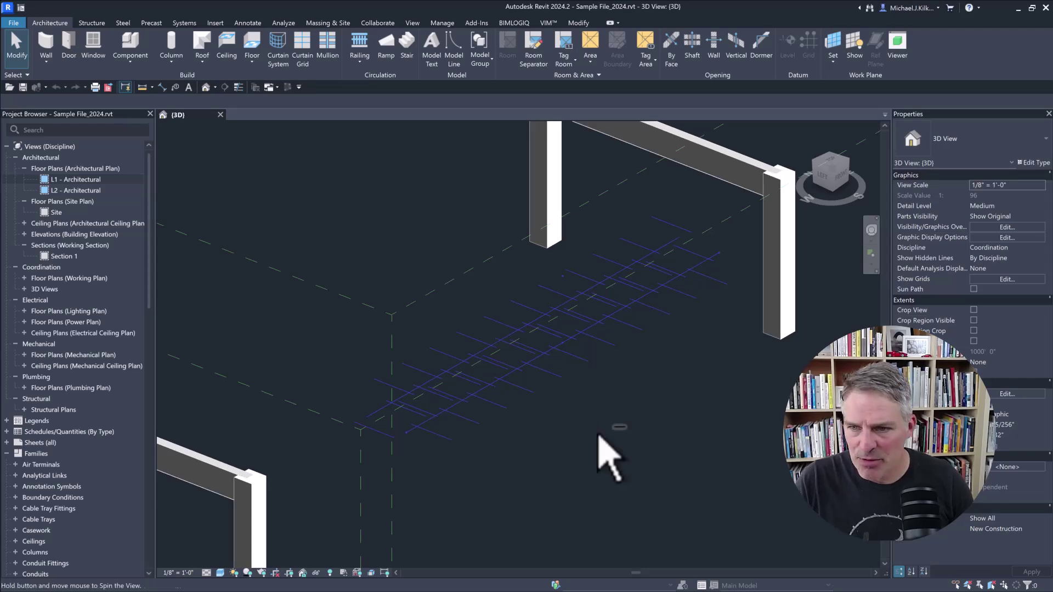
middle_click_drag(604, 446, 642, 428, "shift")
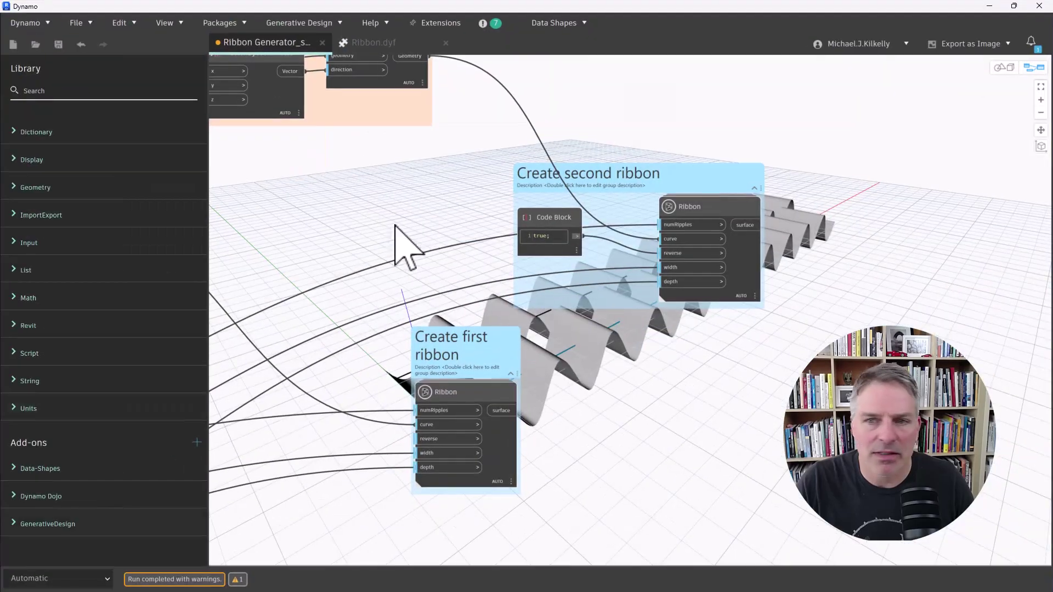
Step: Switch back to Dynamo and examine the two ribbon surfaces up close in the 3D background preview
scroll(718, 450, "down", 2)
middle_click_drag(719, 449, 459, 470)
middle_click_drag(686, 324, 720, 165)
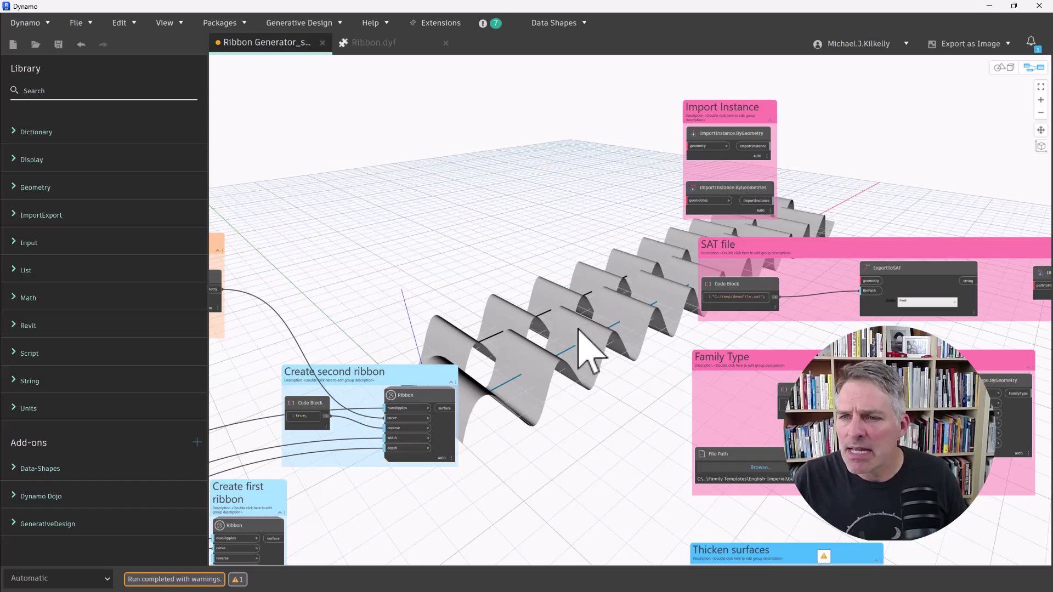
scroll(583, 348, "up", 3)
scroll(735, 312, "down", 1)
left_click(1004, 67)
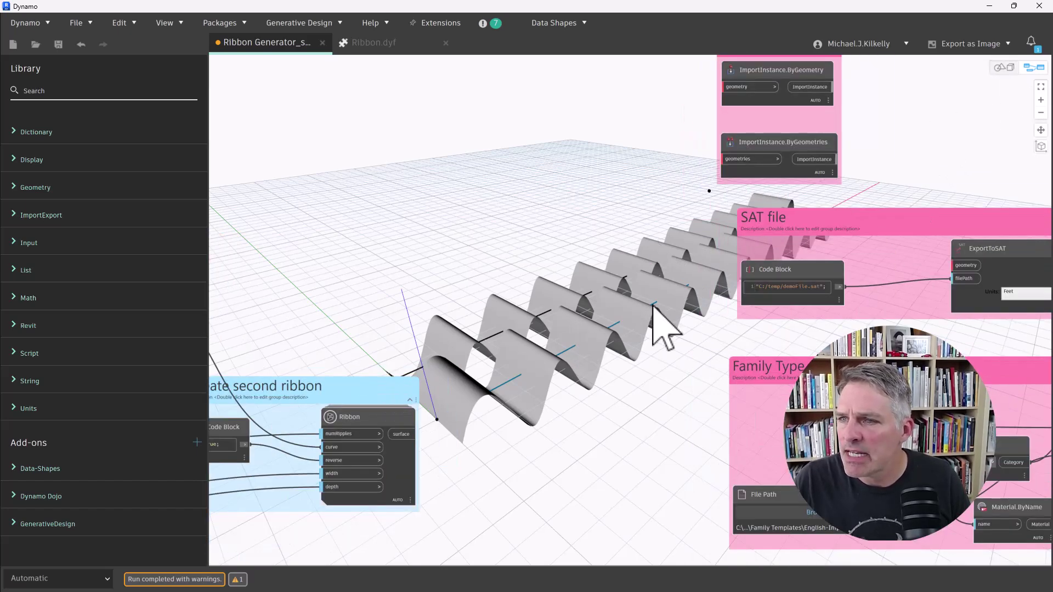
scroll(565, 351, "up", 3)
middle_click_drag(557, 340, 546, 317)
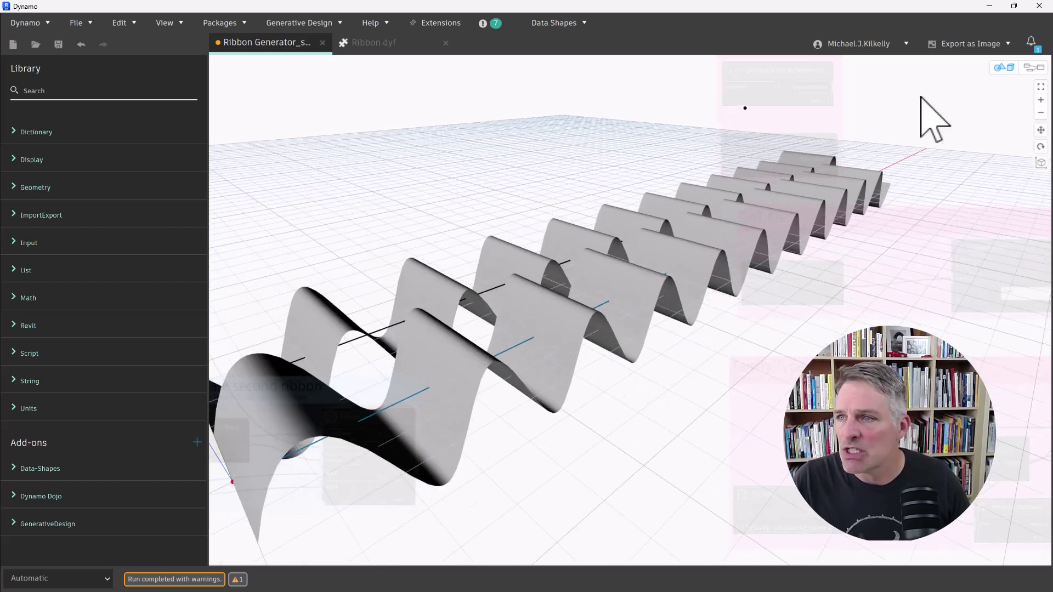
left_click(1034, 67)
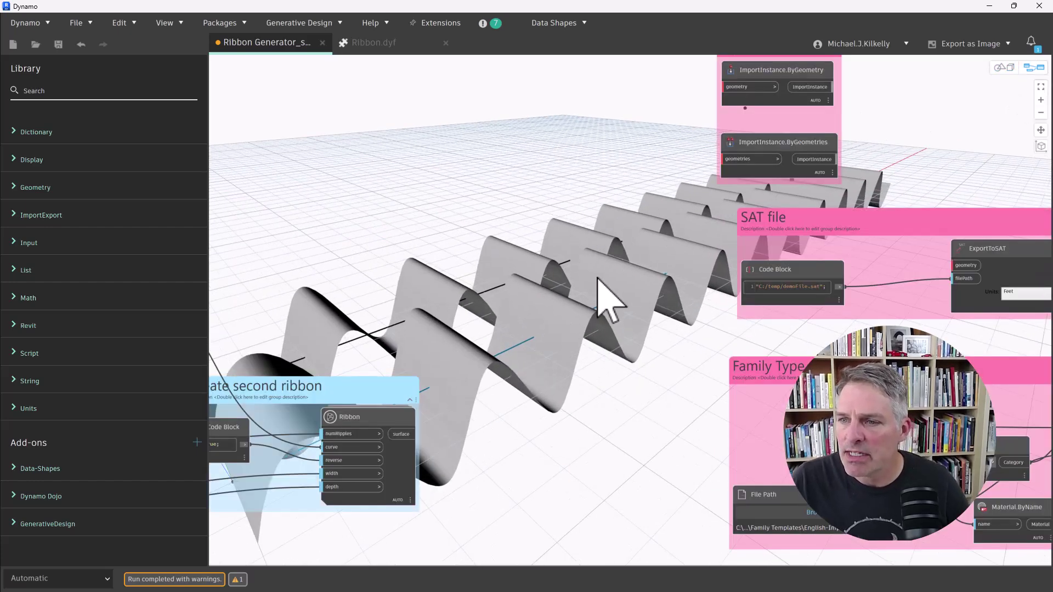
Step: Connect the first and second ribbon surfaces to item0 and item1 of List Create, and preview the Surface.Thicken output
scroll(630, 323, "down", 3)
middle_click_drag(725, 516, 757, 353)
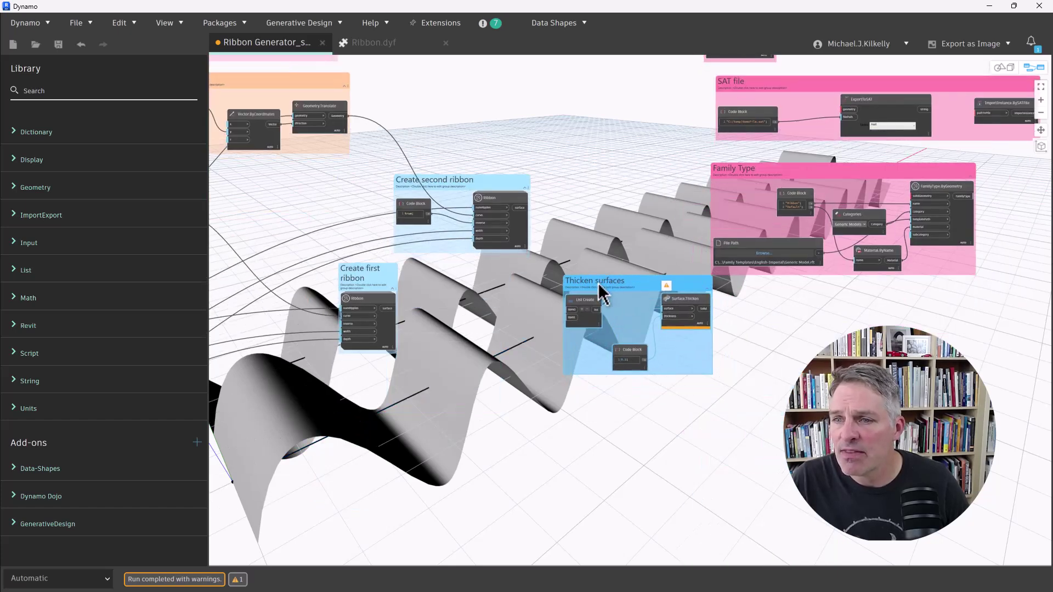
scroll(601, 291, "up", 3)
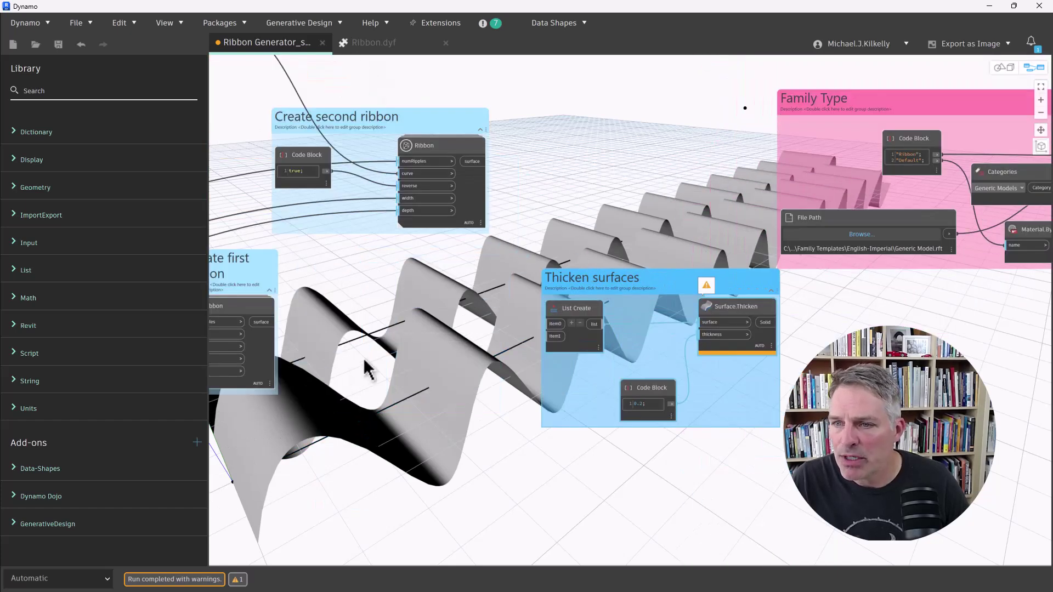
left_click_drag(269, 329, 554, 324)
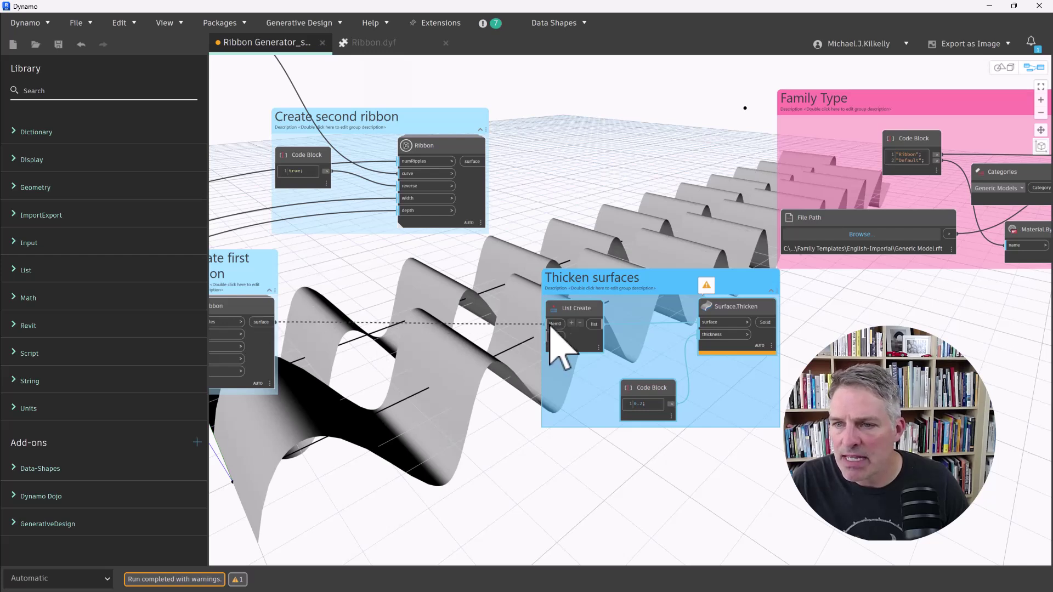
left_click_drag(472, 162, 548, 336)
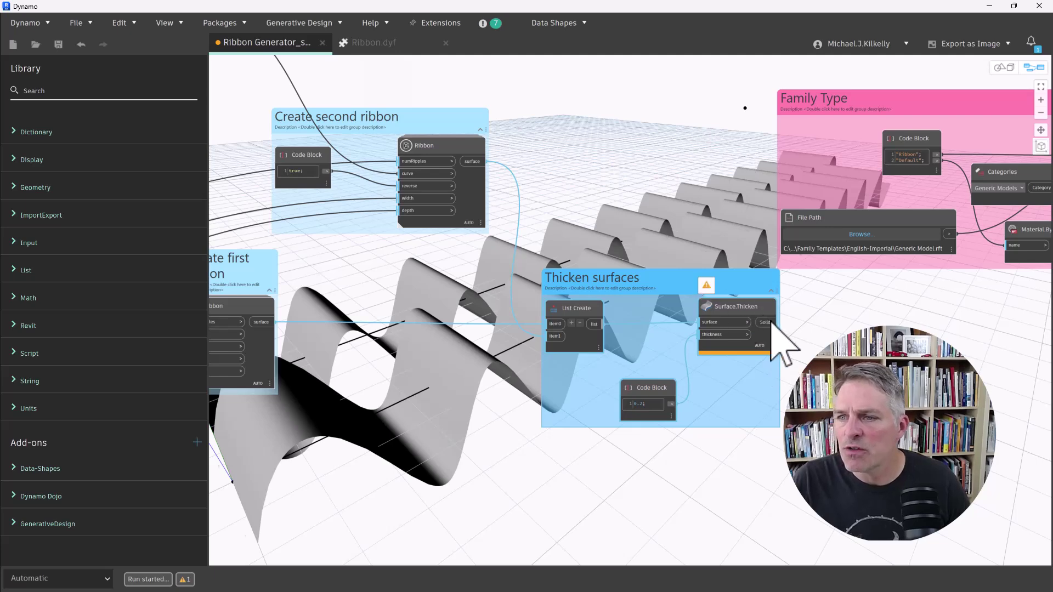
scroll(768, 345, "up", 1)
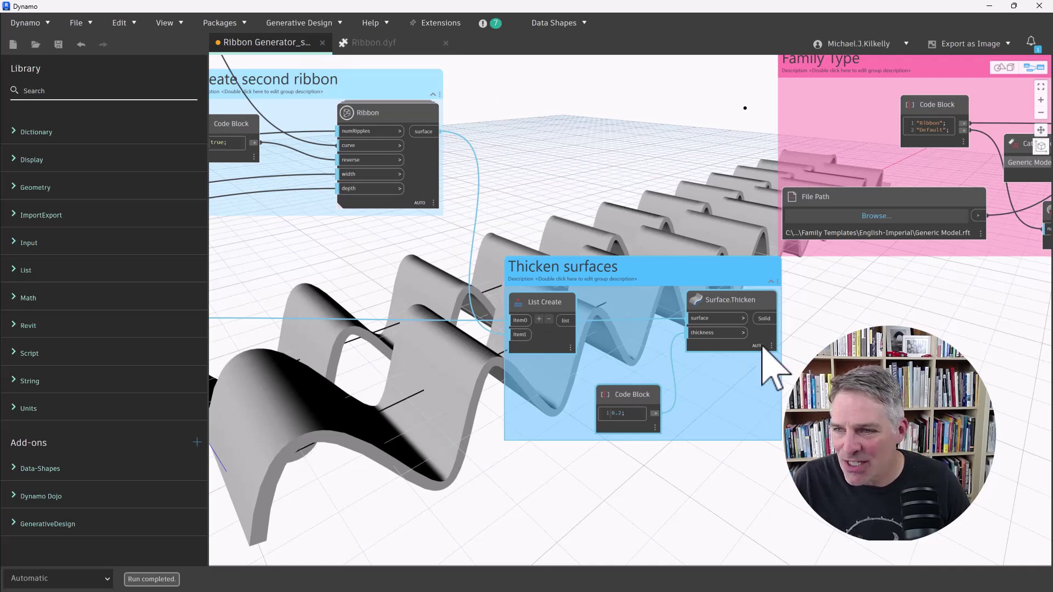
mouse_move(772, 352)
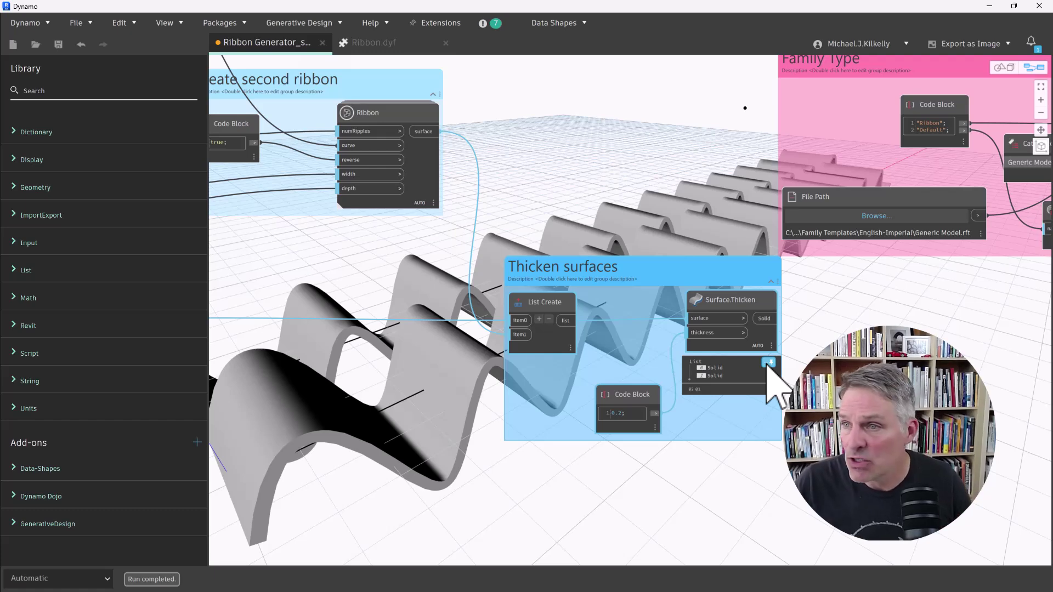
Step: Locate the ImportInstance nodes under Revit Elements in the node library and examine the Import Instance group in the graph
scroll(823, 366, "down", 4)
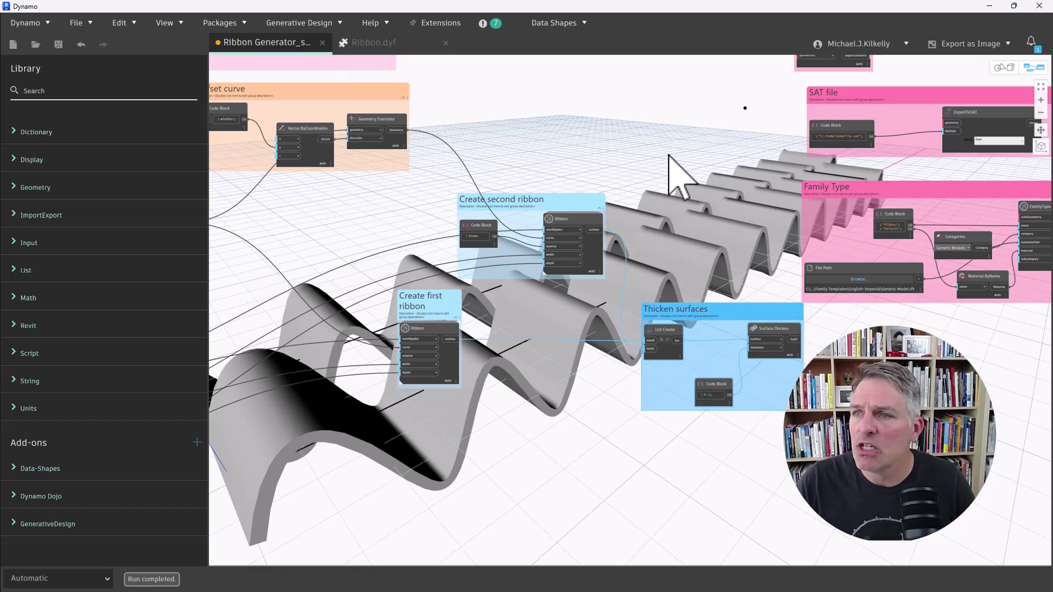
scroll(669, 157, "down", 2)
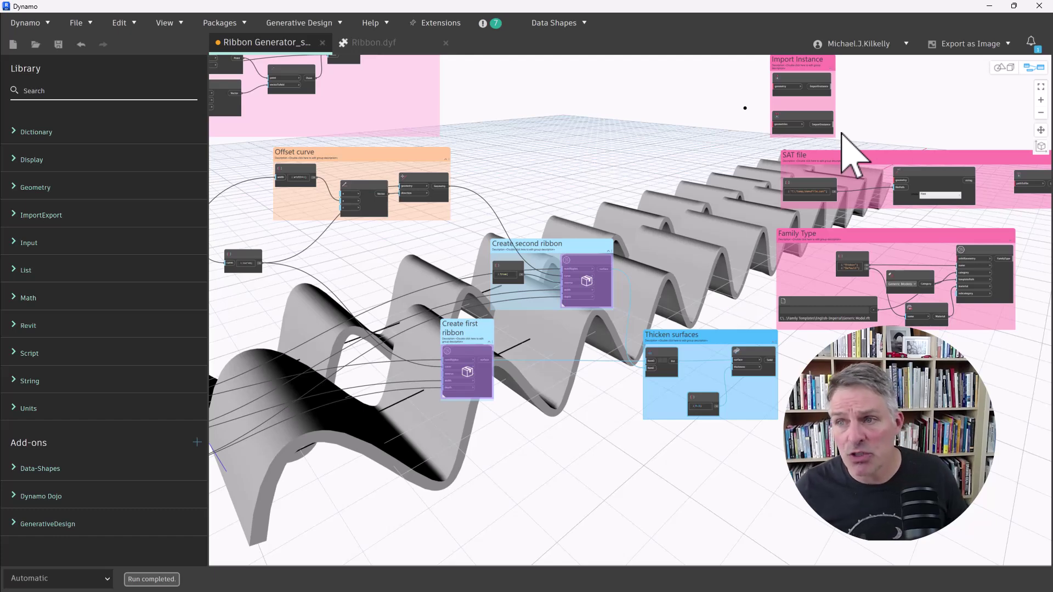
scroll(675, 196, "up", 3)
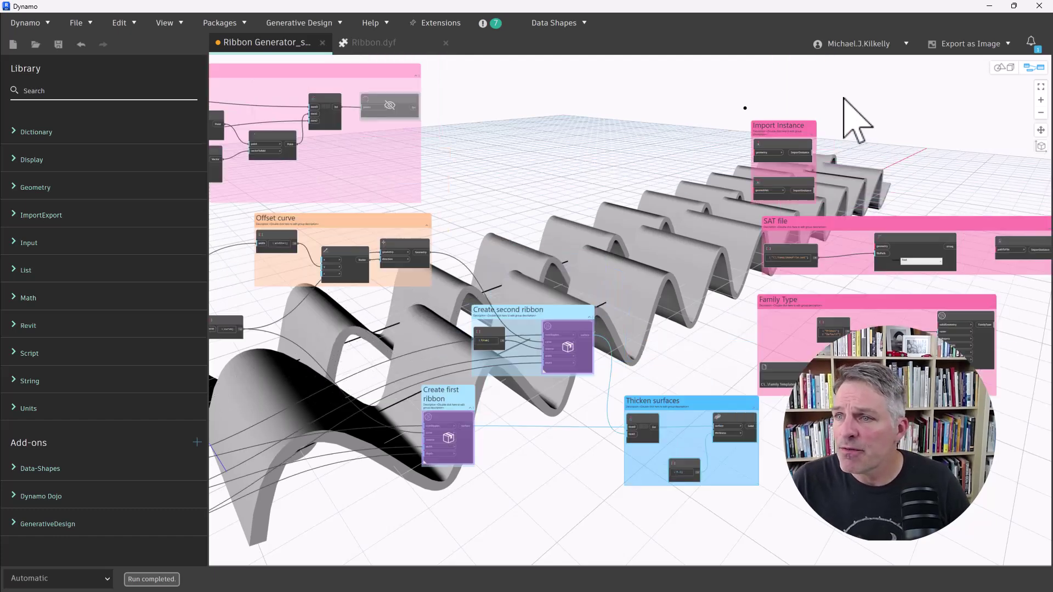
scroll(766, 164, "up", 5)
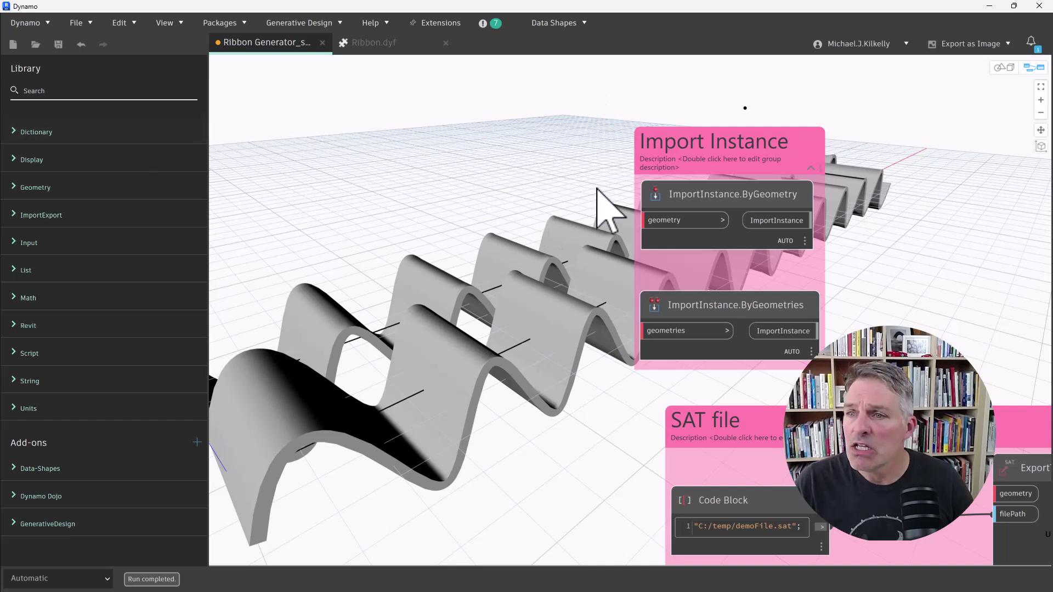
left_click(107, 326)
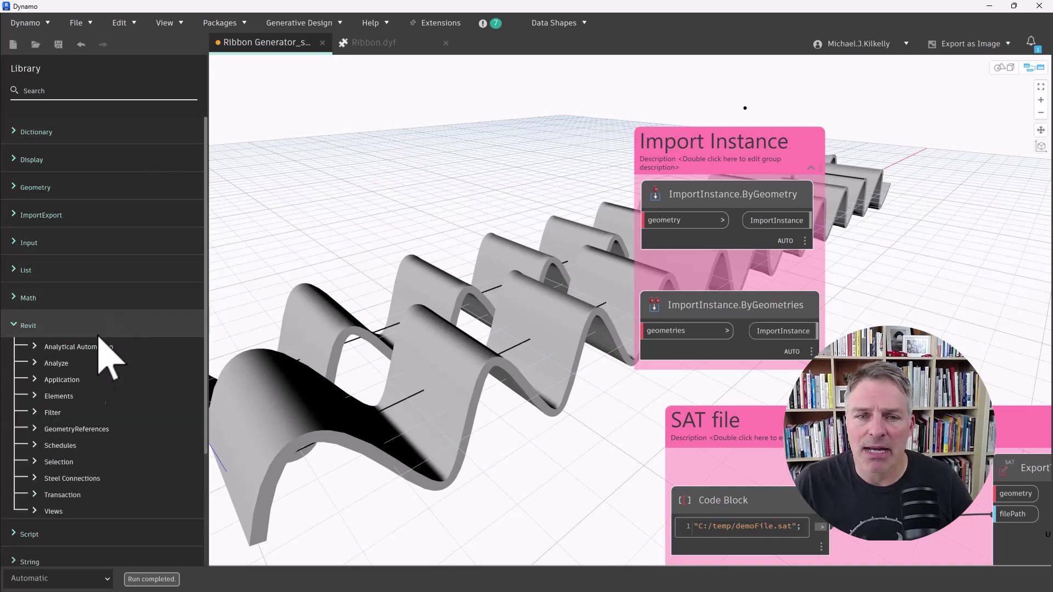
left_click(67, 403)
scroll(89, 423, "down", 10)
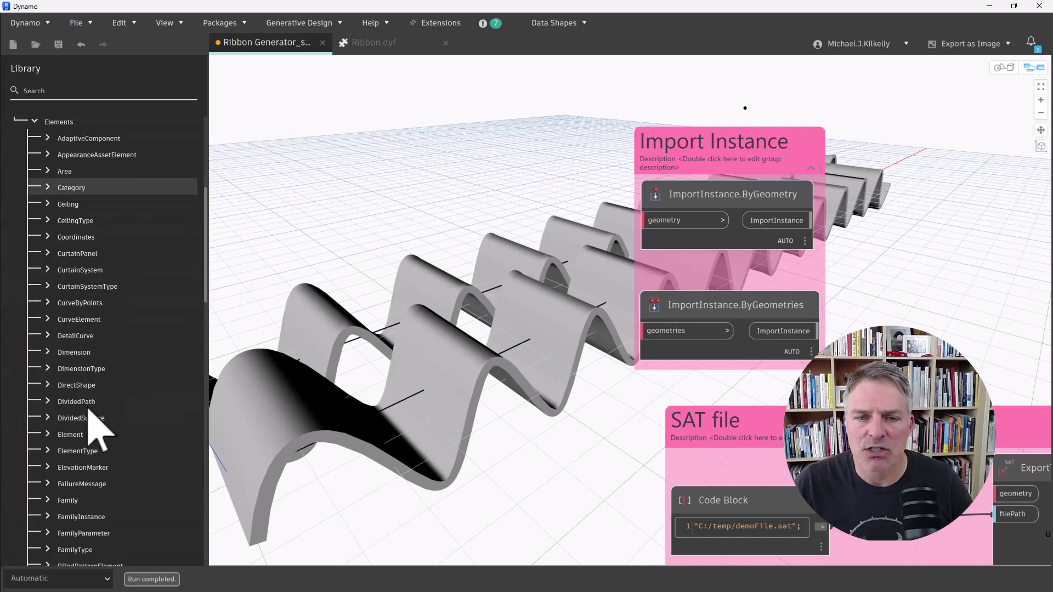
scroll(132, 384, "down", 4)
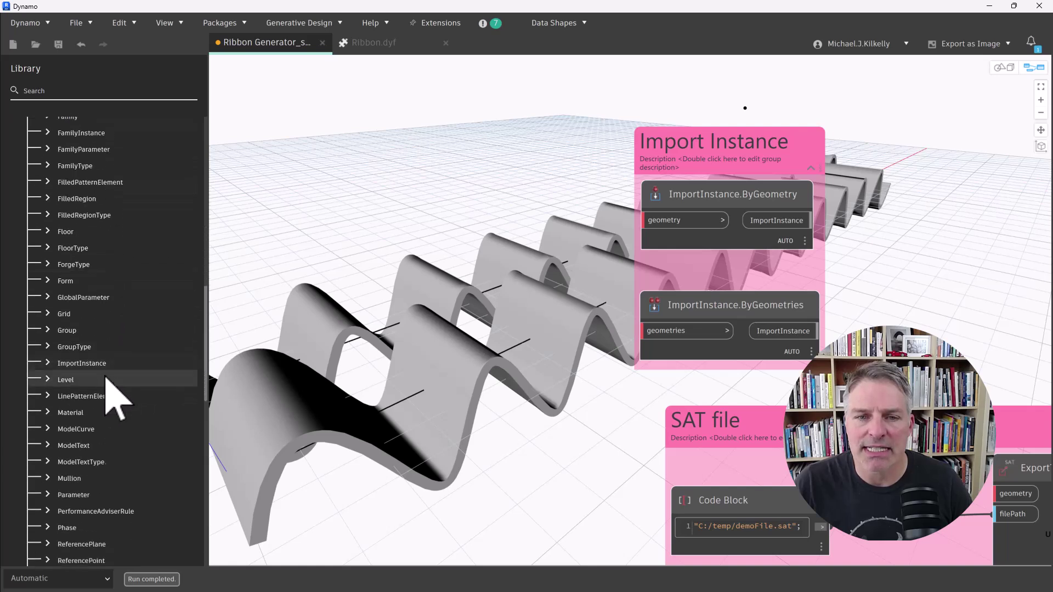
left_click(110, 363)
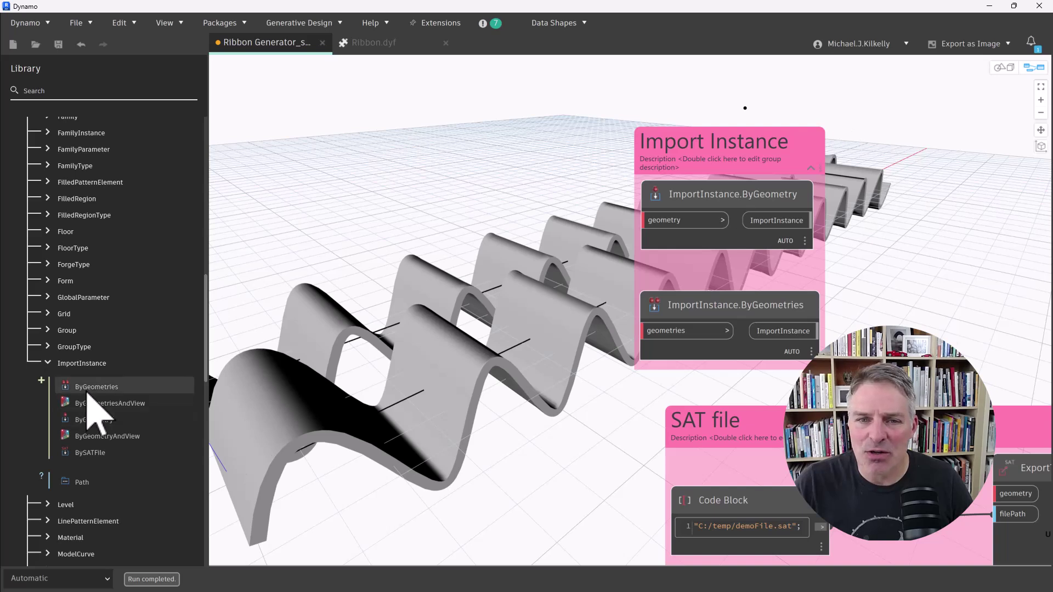
mouse_move(68, 425)
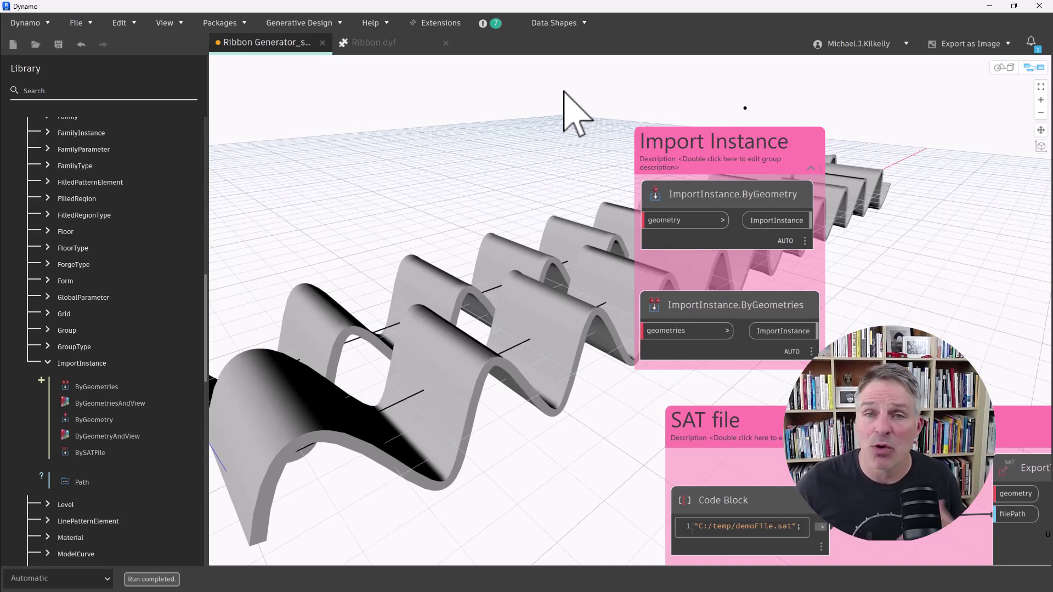
mouse_move(736, 214)
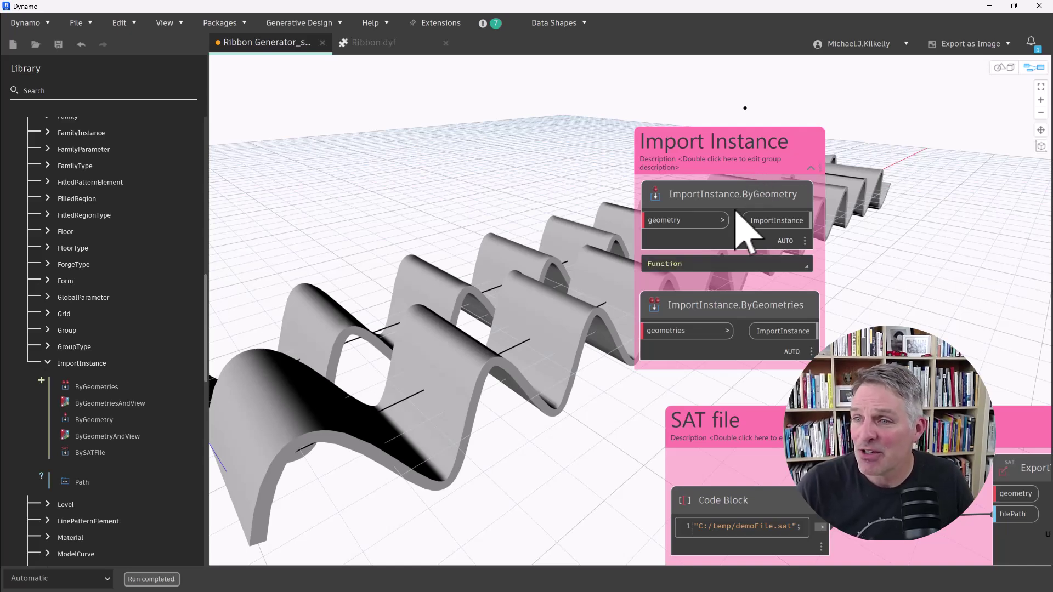
Step: Move the Thicken surfaces group closer to the two ribbon groups in the graph
scroll(653, 207, "down", 3)
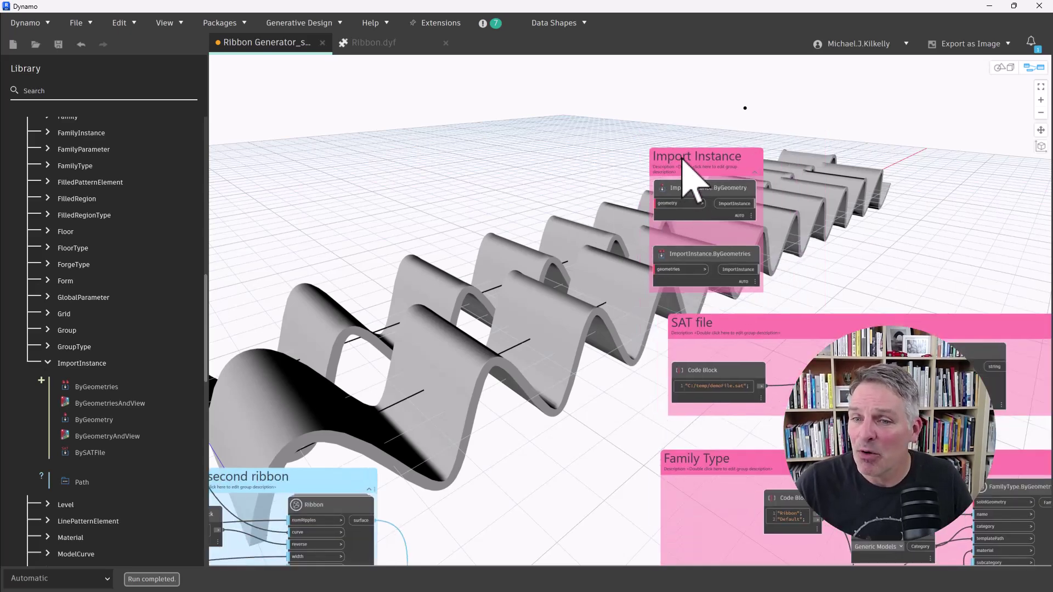
scroll(683, 165, "left", 3)
scroll(512, 333, "down", 5)
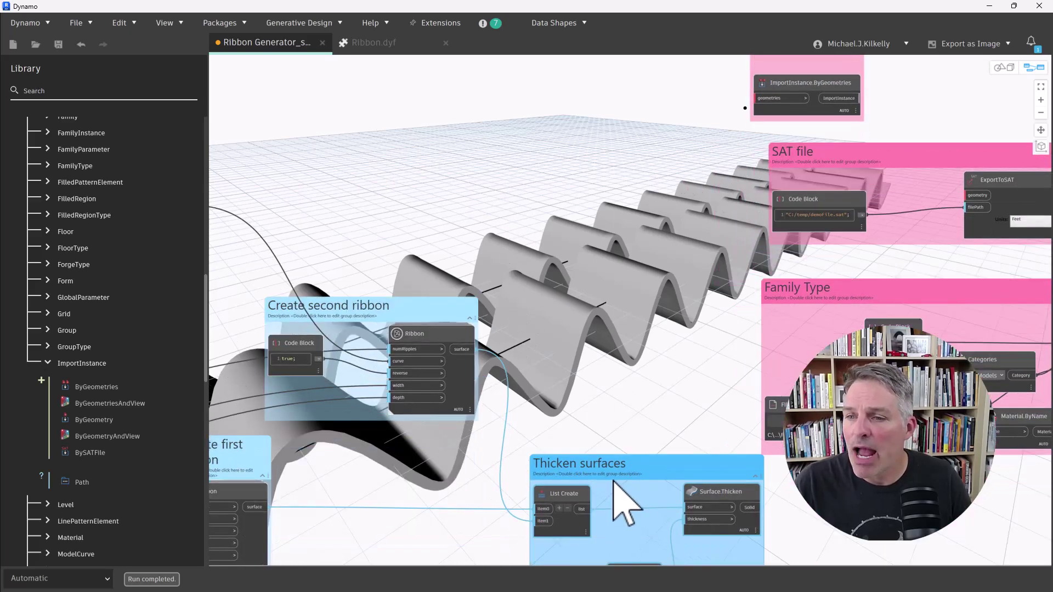
left_click_drag(549, 464, 470, 466)
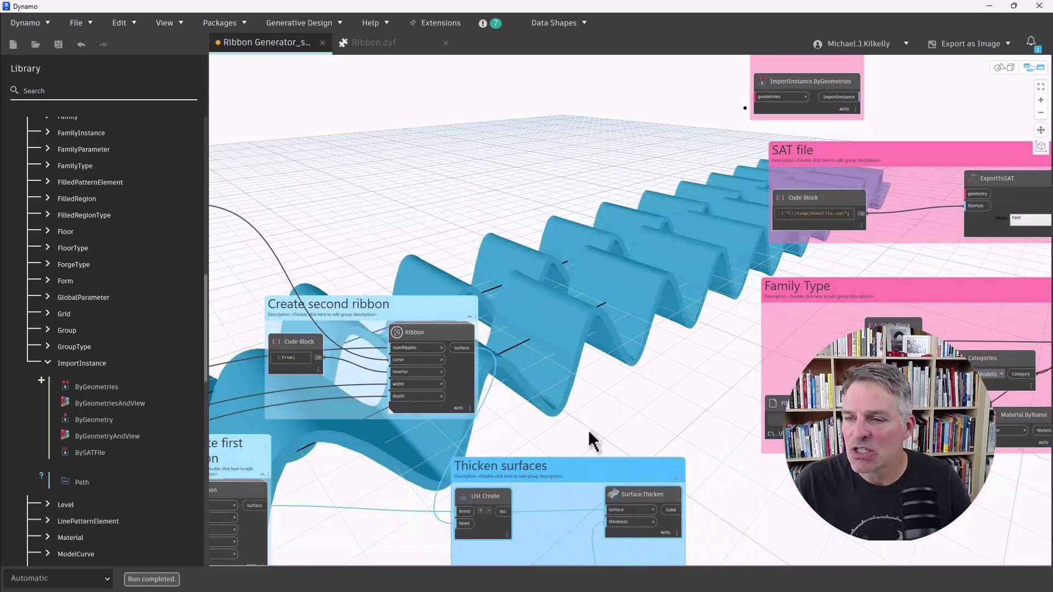
Step: Connect the Solid output of Surface.Thicken to the geometry input of ImportInstance.ByGeometry
scroll(588, 429, "down", 2)
left_click(660, 494)
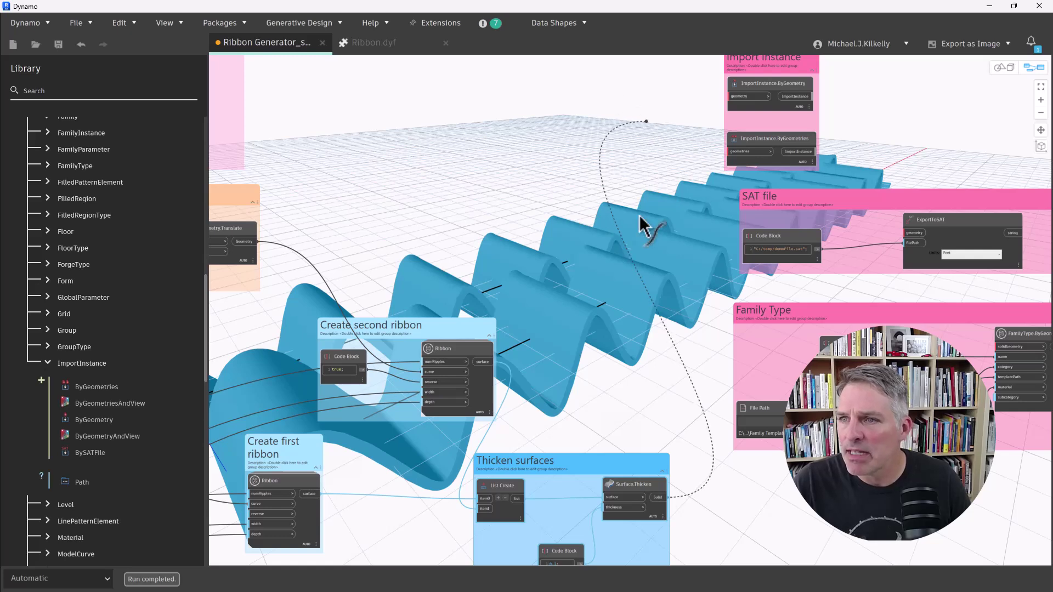
scroll(748, 236, "up", 4)
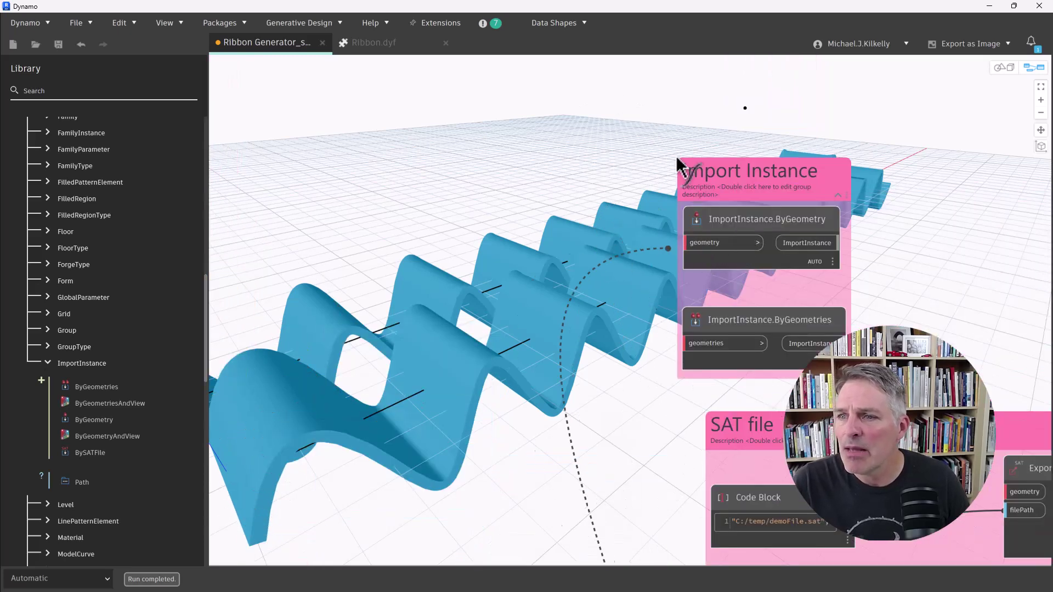
left_click(690, 244)
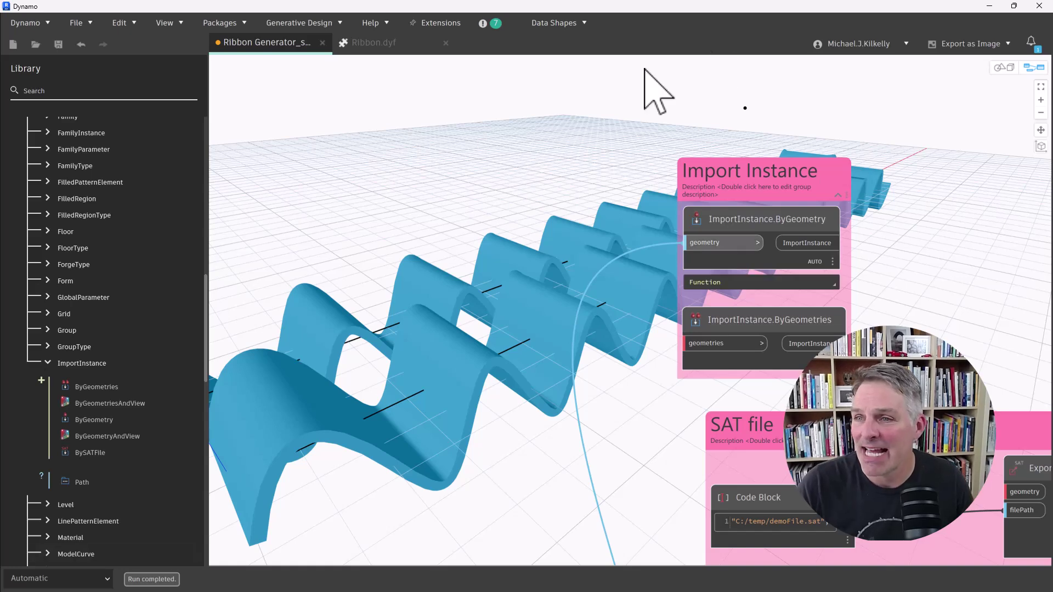
Step: Switch to Revit and inspect the imported ribbons in the 3D view, selecting one to check its import symbol
left_click(989, 5)
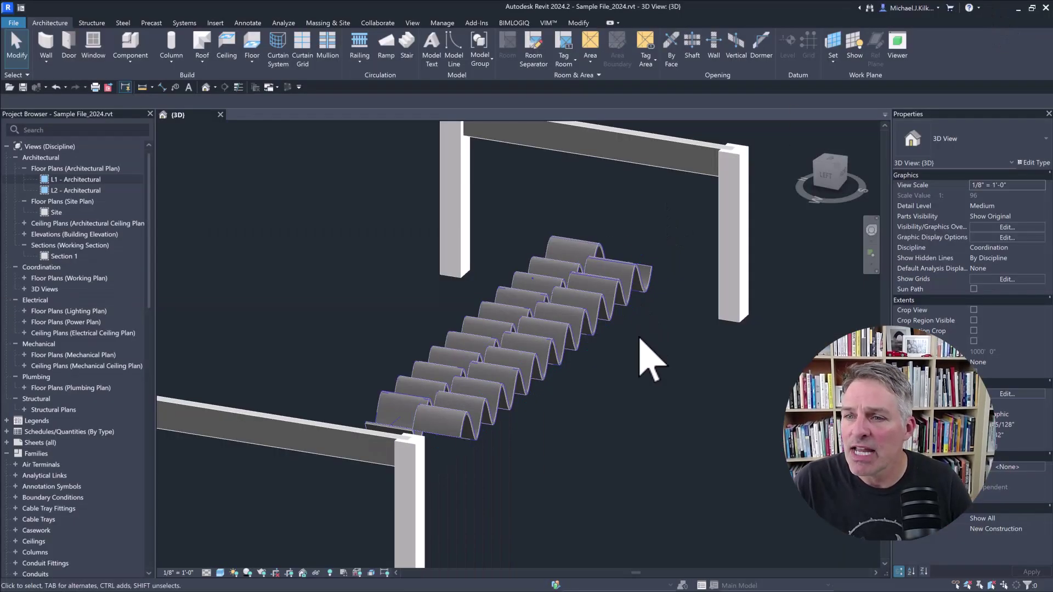
middle_click_drag(565, 376, 395, 315, "shift")
scroll(536, 413, "up", 3)
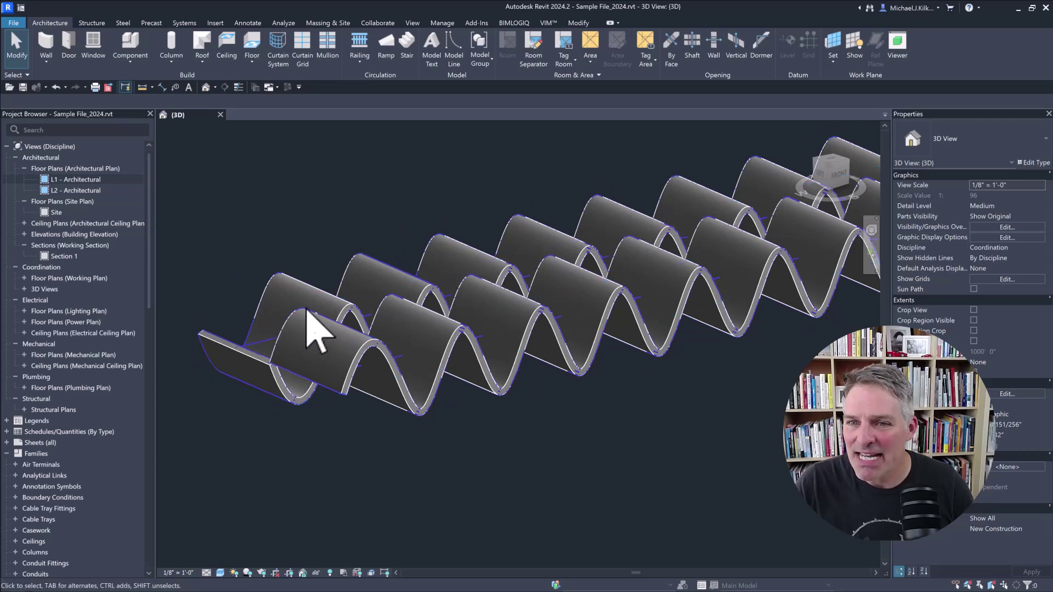
left_click(314, 301)
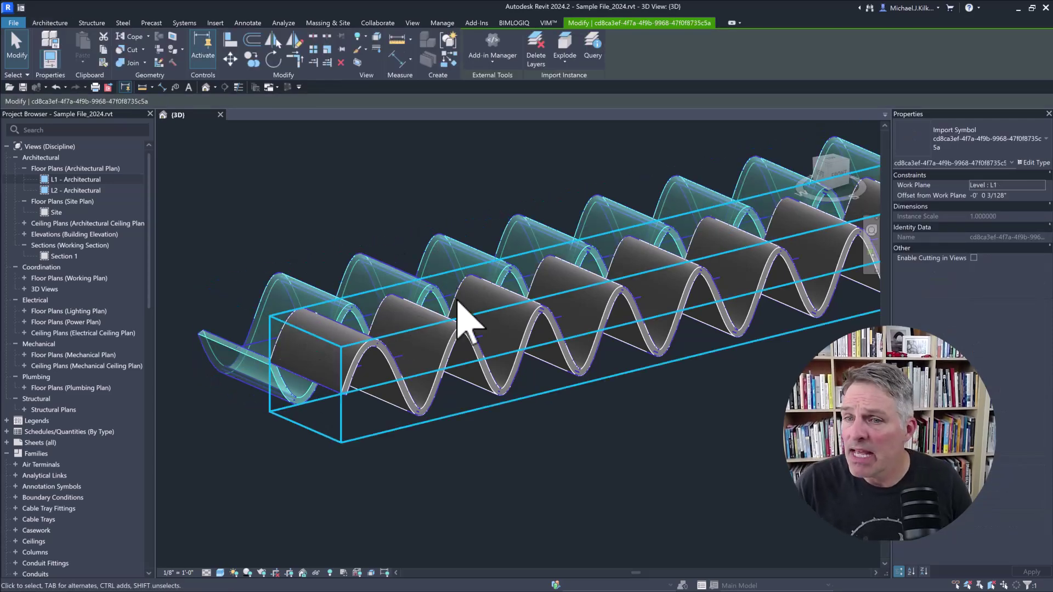
middle_click_drag(463, 317, 430, 364, "shift")
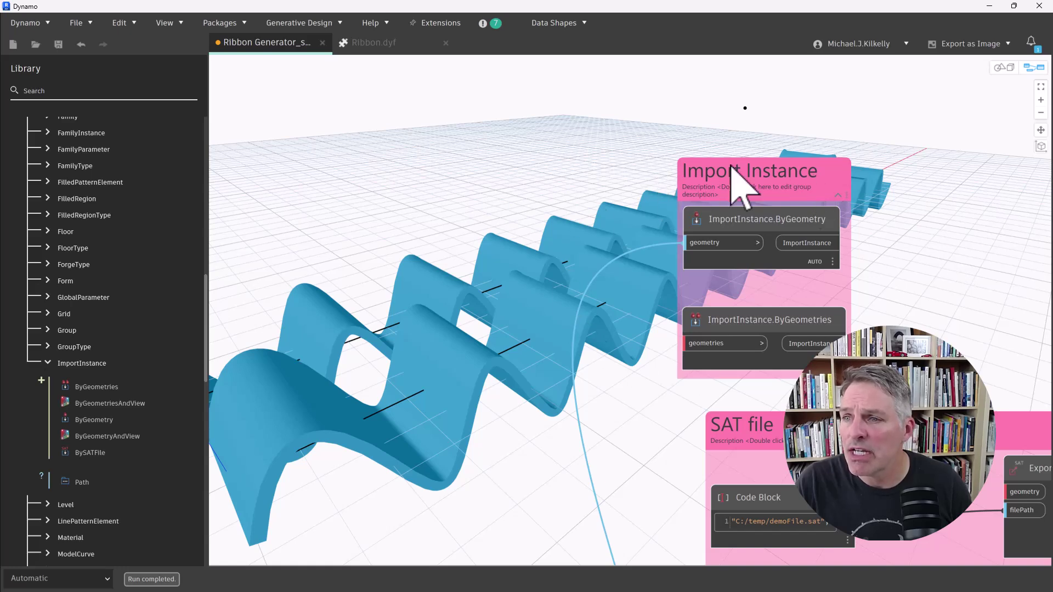
Step: Switch back to Dynamo and review the List Create and Surface.Thicken nodes in the Thicken surfaces group
scroll(486, 233, "down", 2)
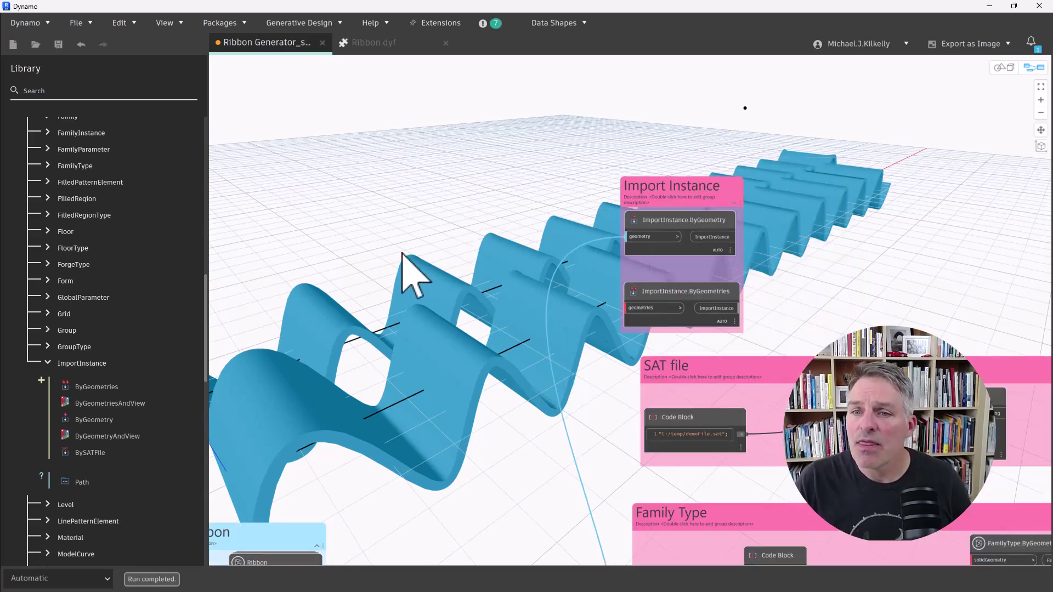
scroll(529, 70, "down", 3)
scroll(493, 305, "up", 3)
scroll(496, 422, "up", 1)
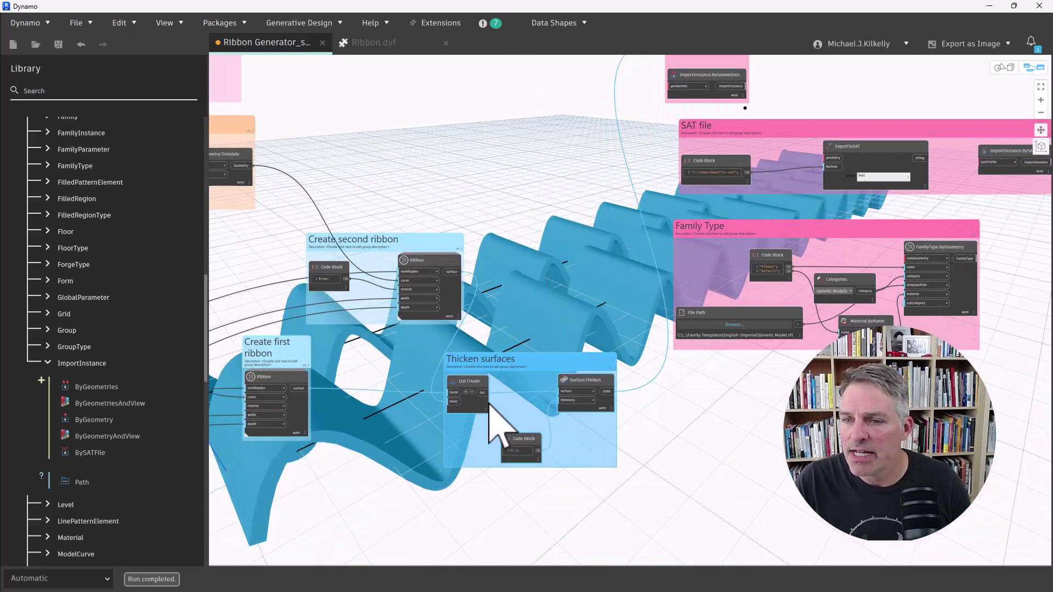
middle_click_drag(489, 404, 495, 393)
scroll(602, 386, "up", 2)
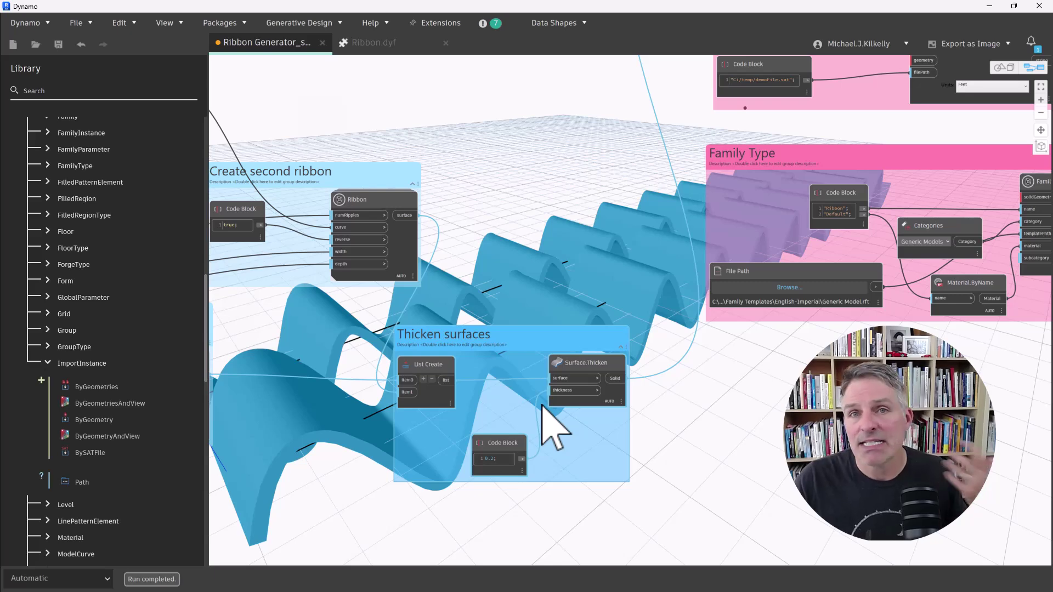
Step: Switch to Revit and select each of the two ribbons in turn to check them as separate import instances
left_click(991, 6)
key("Escape")
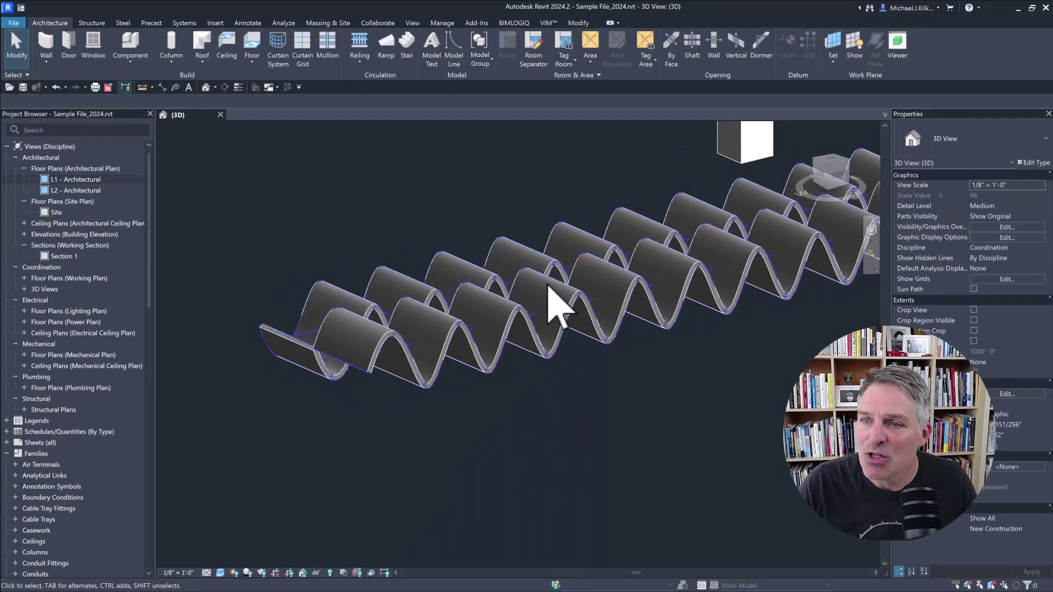
left_click(570, 301)
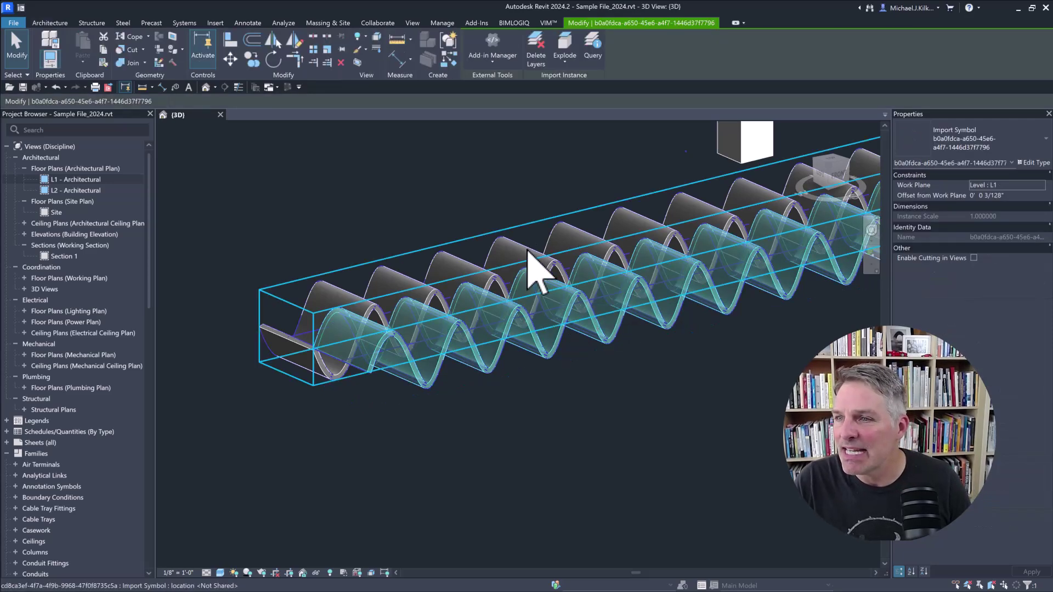
left_click(528, 251)
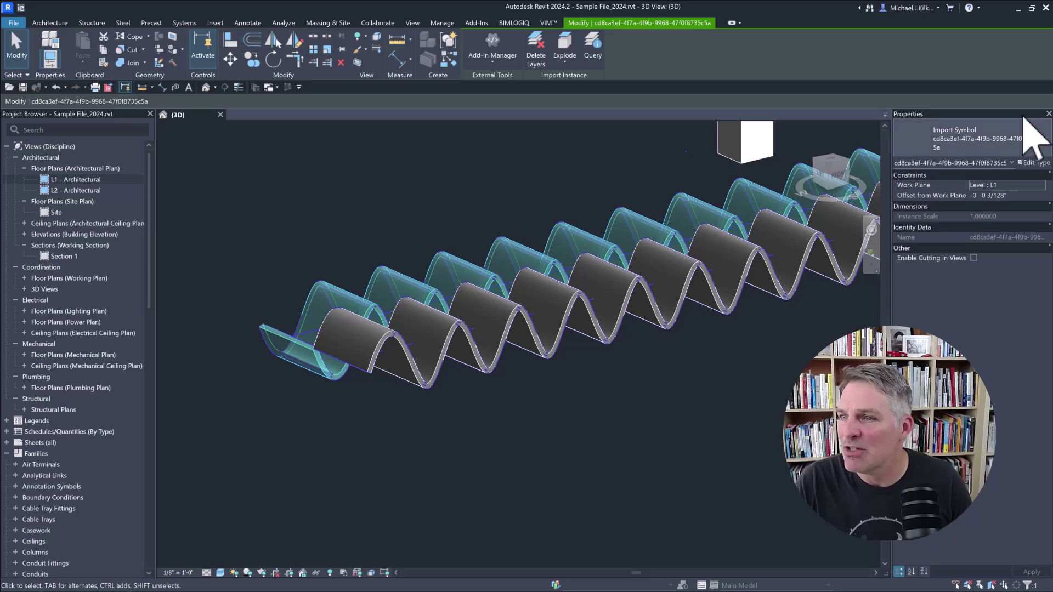
left_click(371, 235)
scroll(376, 263, "down", 2)
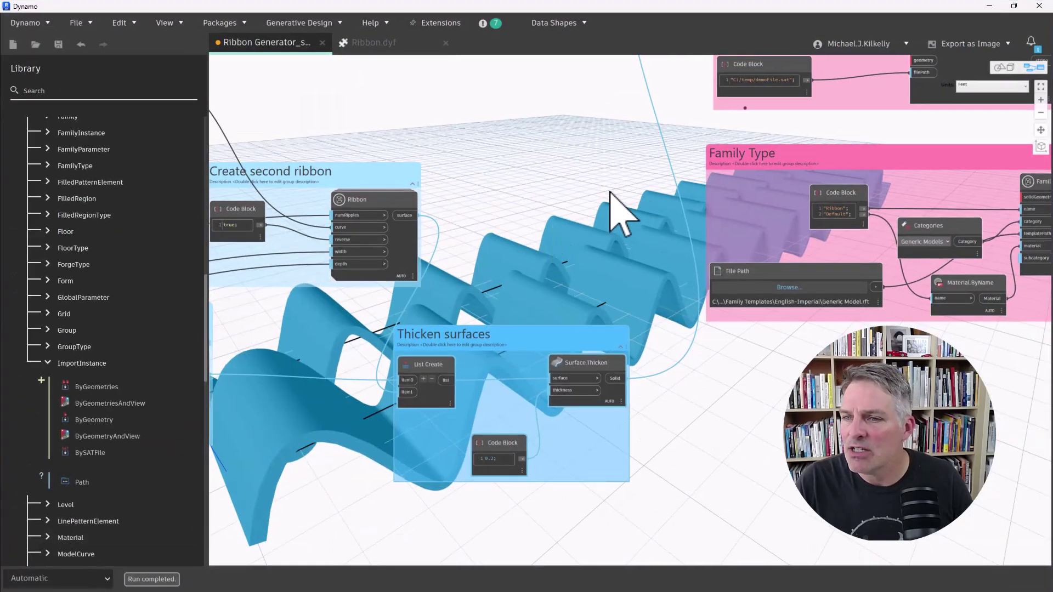
Step: Return to Dynamo and move the Surface.Thicken connection from ImportInstance.ByGeometry to the geometries input of ImportInstance.ByGeometries
scroll(609, 219, "down", 3)
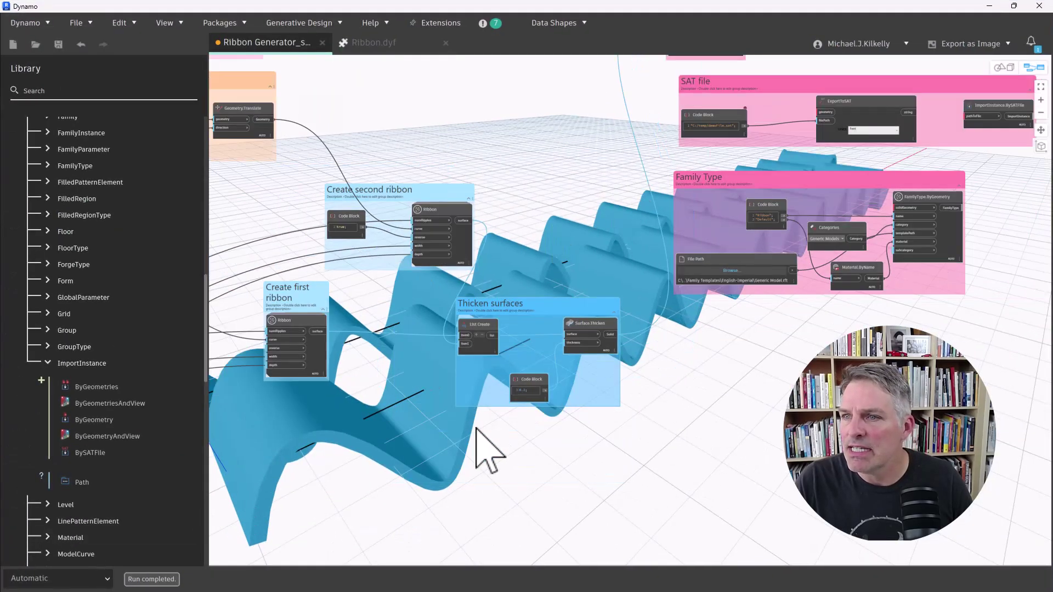
middle_click_drag(476, 428, 419, 505)
scroll(487, 311, "up", 5)
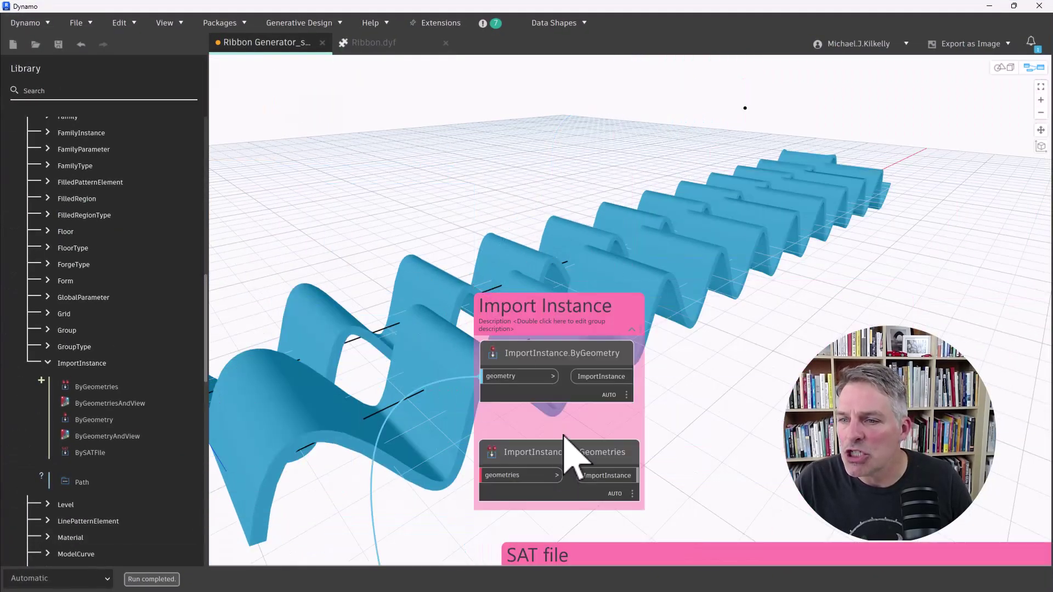
left_click(481, 475)
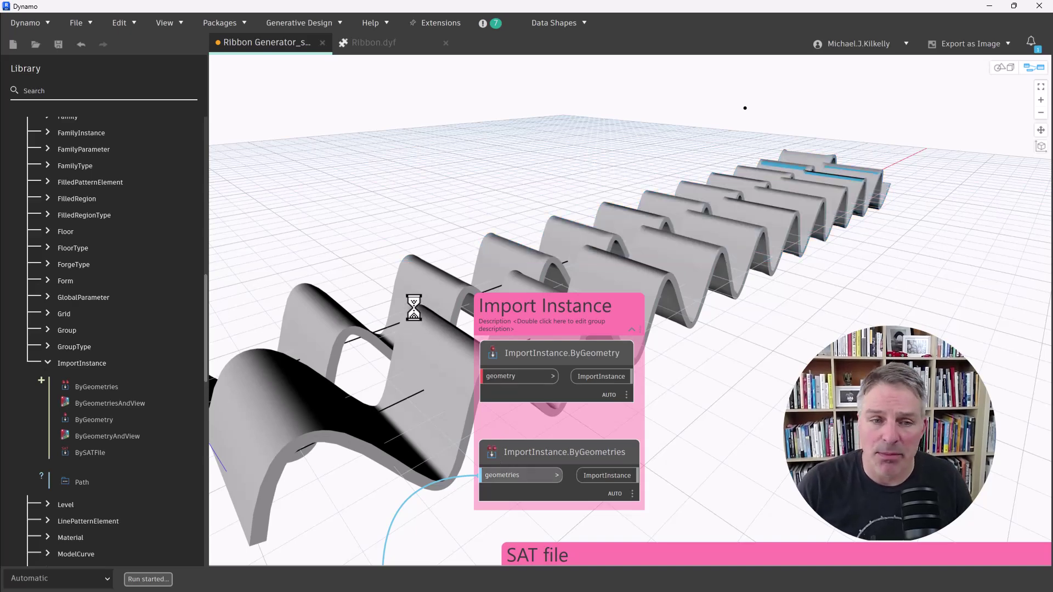
Step: Switch to Revit and select the ribbons in the 3D view to check the ByGeometries import
left_click(989, 5)
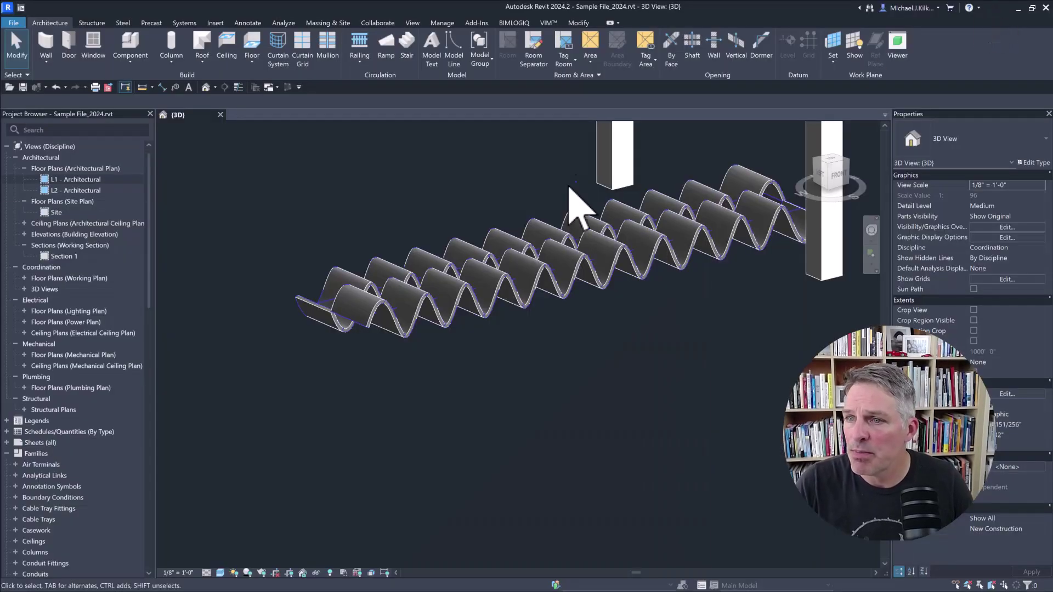
left_click(448, 266)
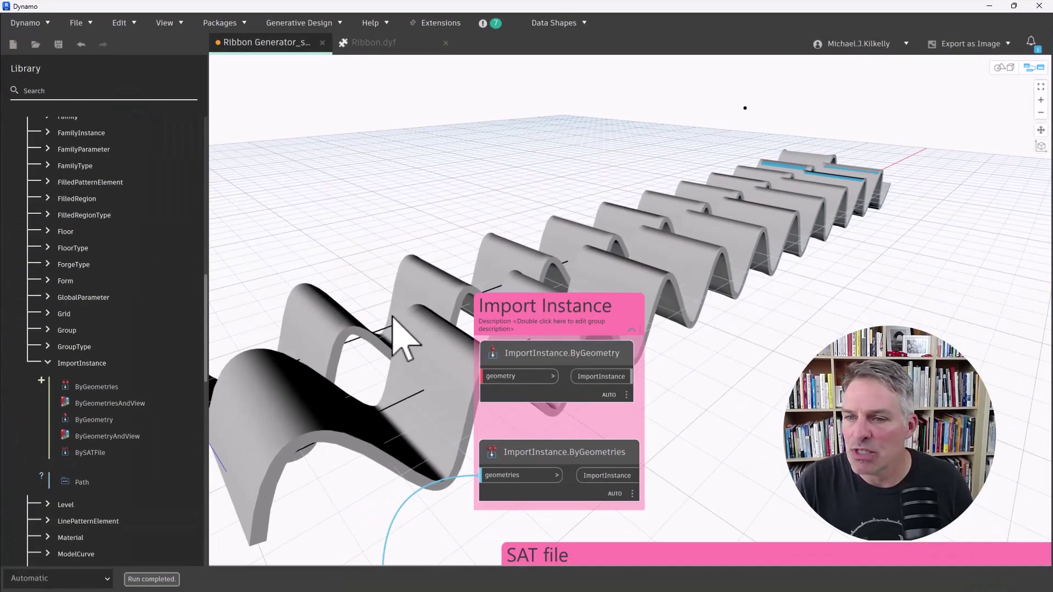
Step: Switch back to Dynamo and examine the ExportToSAT and ImportInstance.BySATFile nodes in the SAT file group
scroll(482, 278, "down", 5)
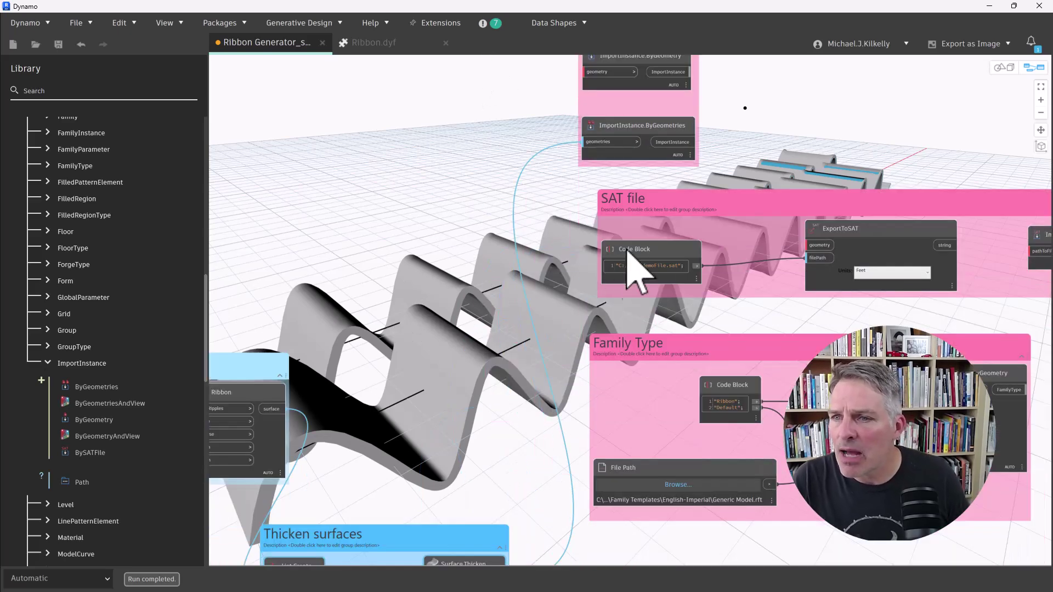
scroll(757, 188, "right", 5)
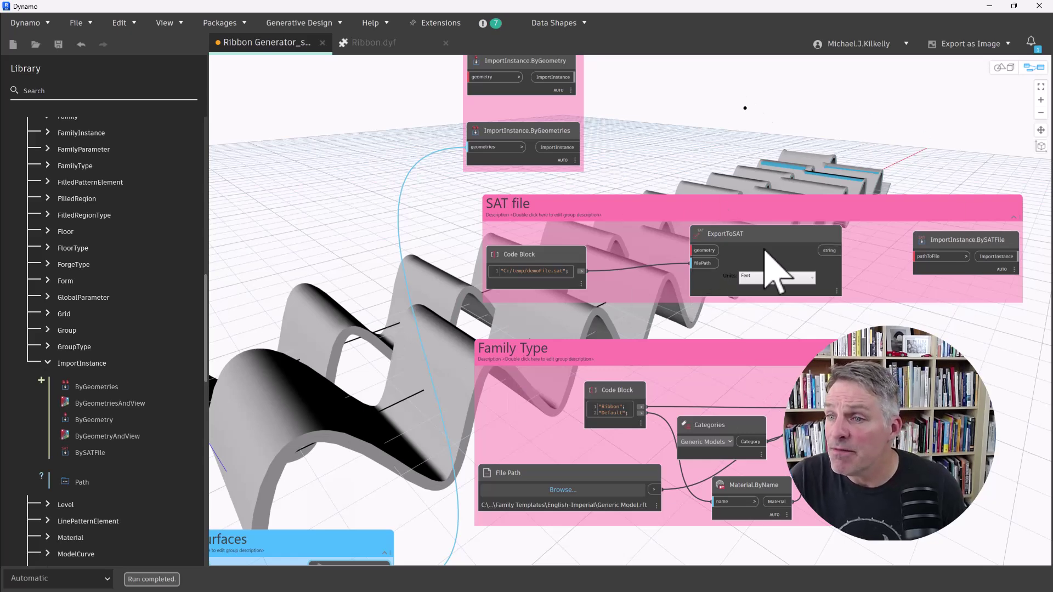
scroll(768, 268, "up", 2)
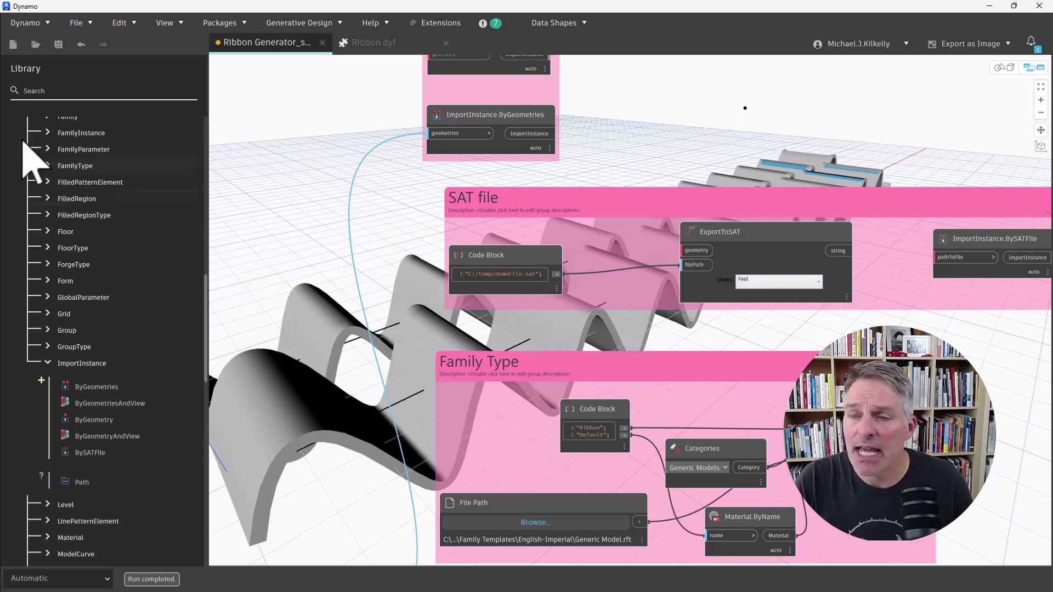
Step: Search the node library for ExportToSAT and locate it in the Geometry modifiers category
left_click(74, 88)
type("e")
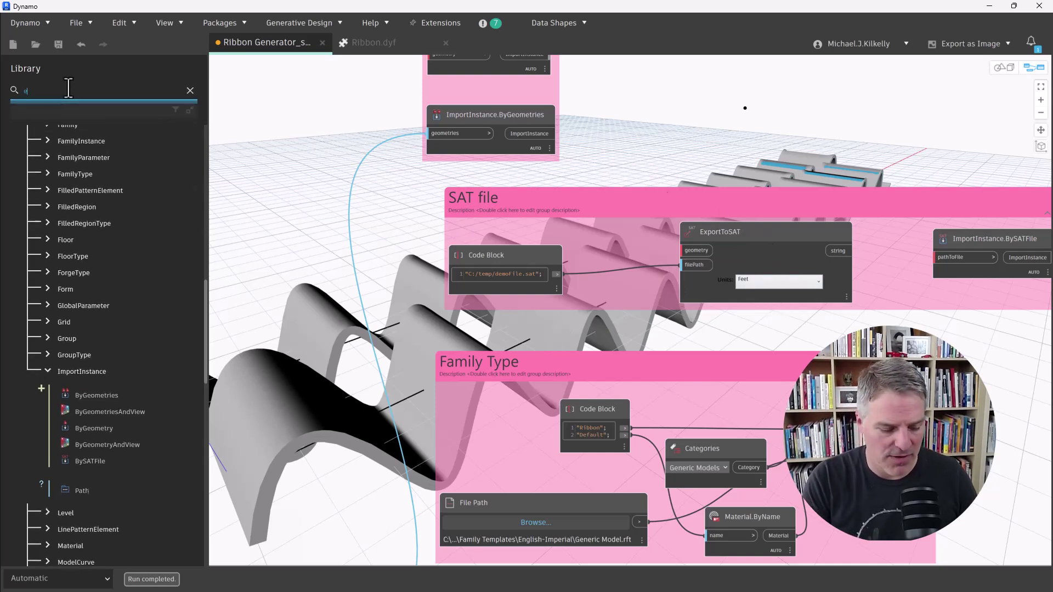
type("xporttosear")
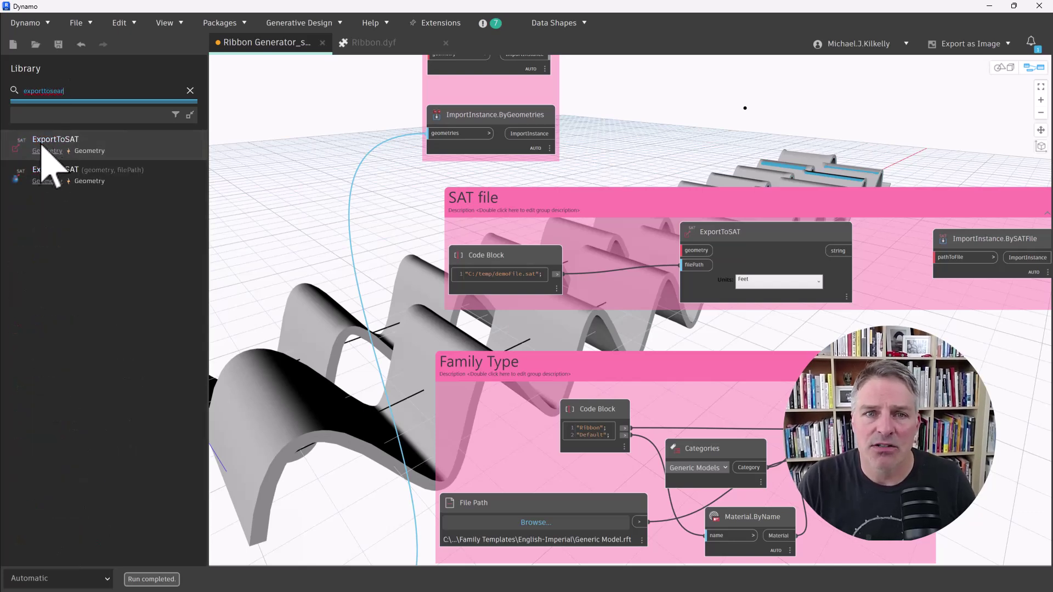
left_click(48, 153)
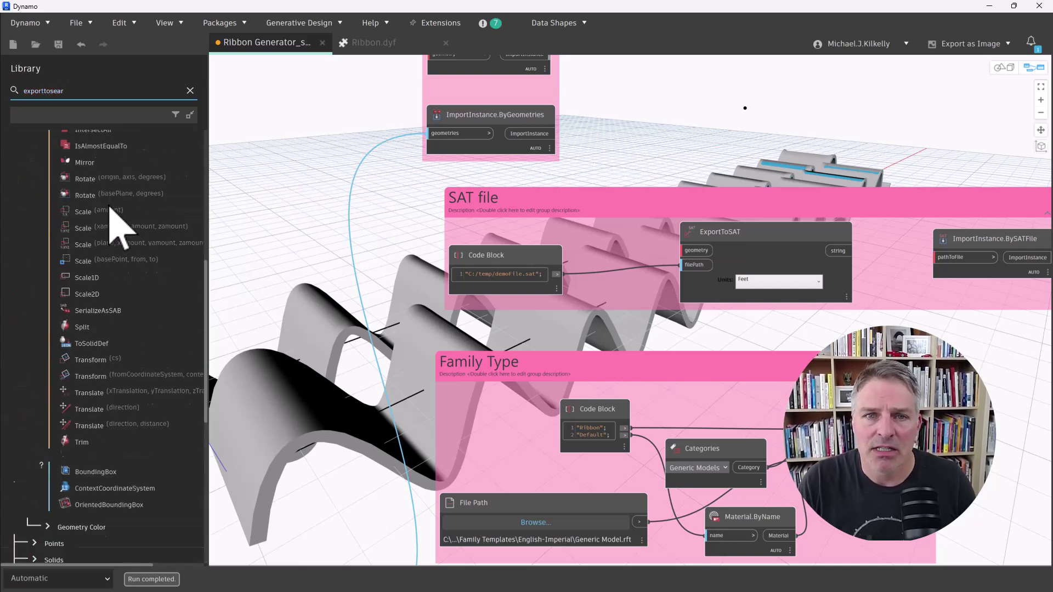
scroll(112, 225, "up", 10)
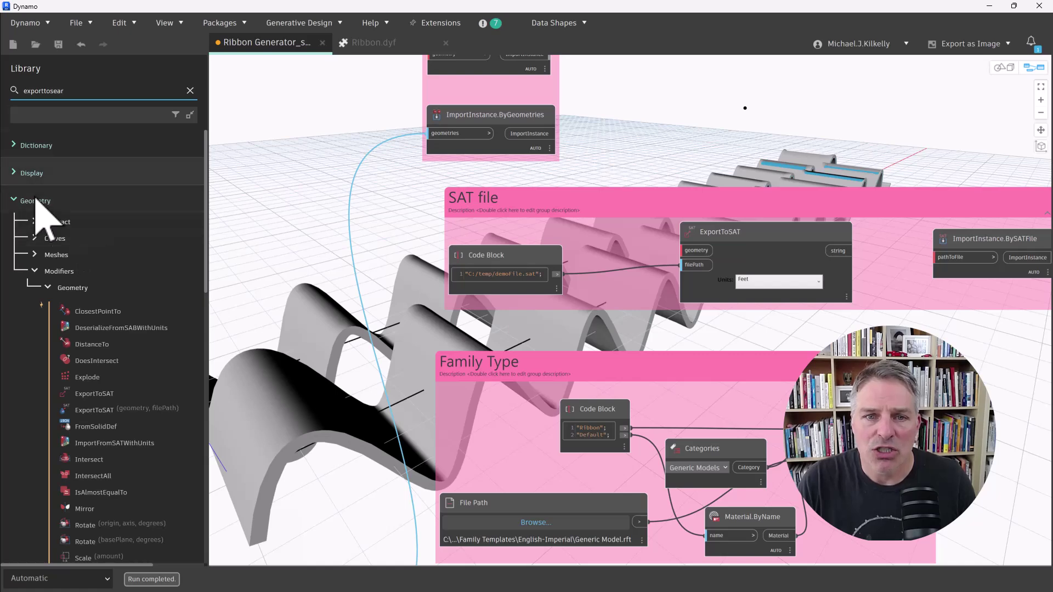
scroll(42, 287, "down", 5)
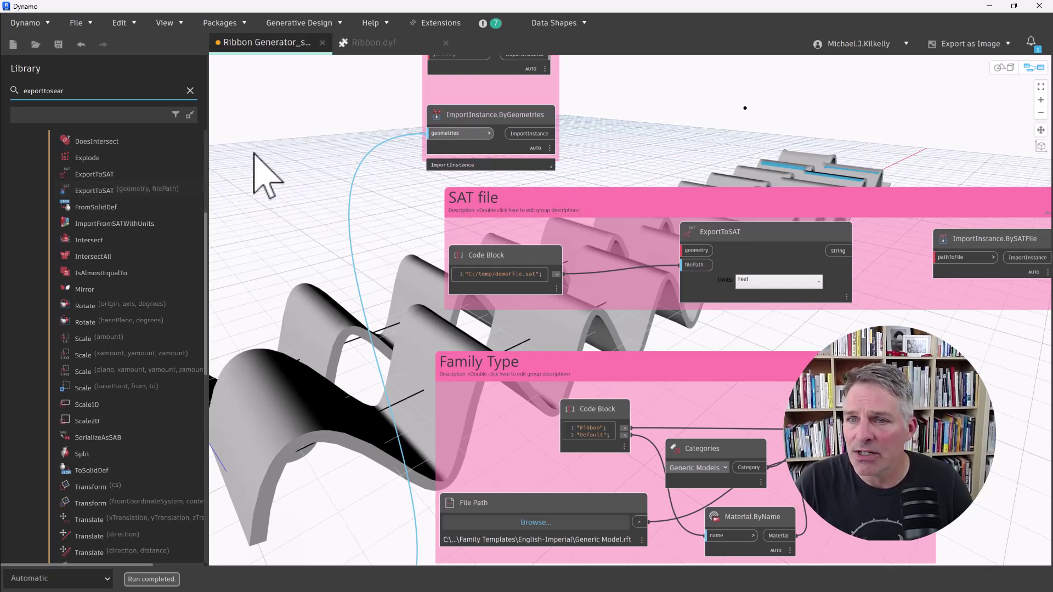
Step: Move the Surface.Thicken connection from ImportInstance.ByGeometries to the geometry input of ExportToSAT, and check the C:/temp/demoFile.sat path
left_click_drag(430, 133, 376, 174)
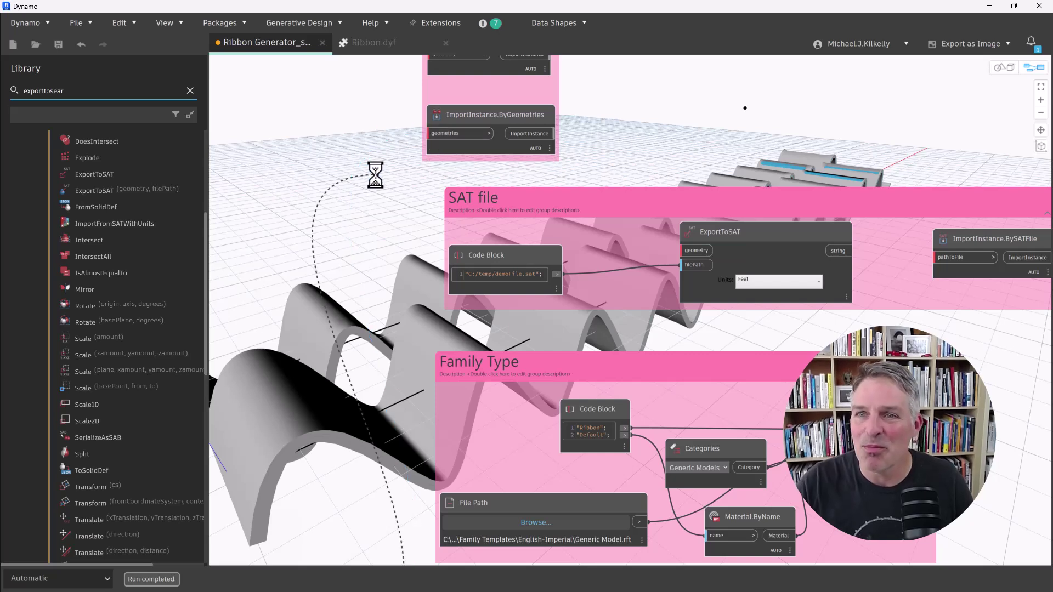
left_click_drag(627, 284, 683, 252)
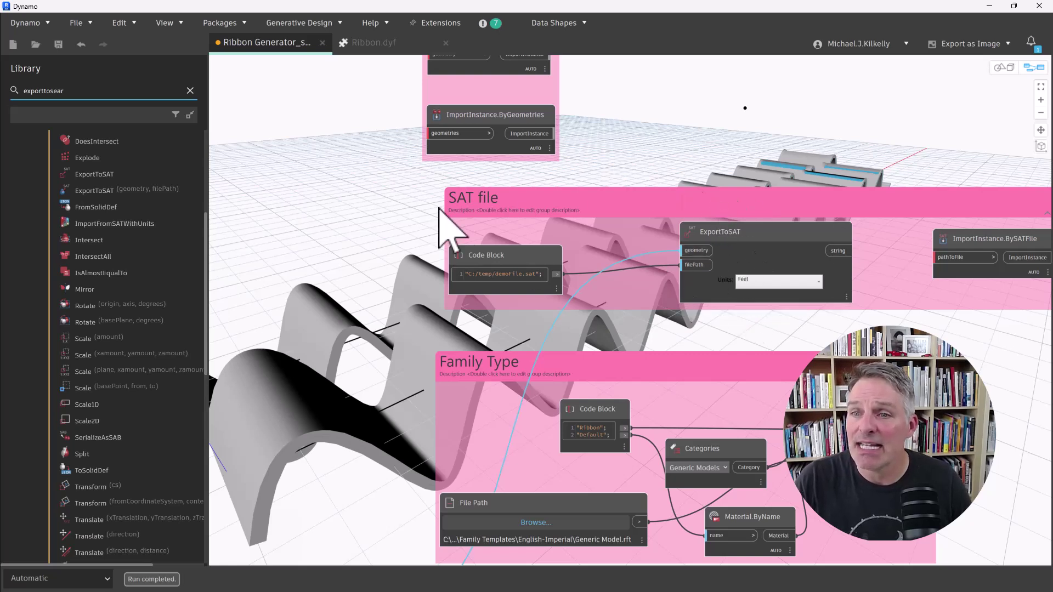
mouse_move(487, 281)
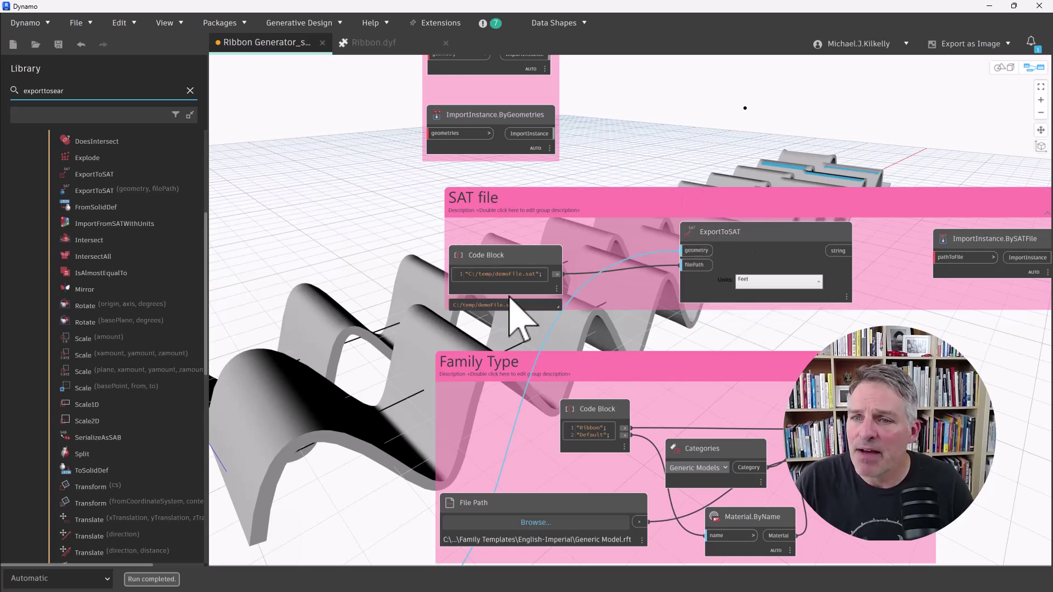
scroll(510, 299, "up", 2)
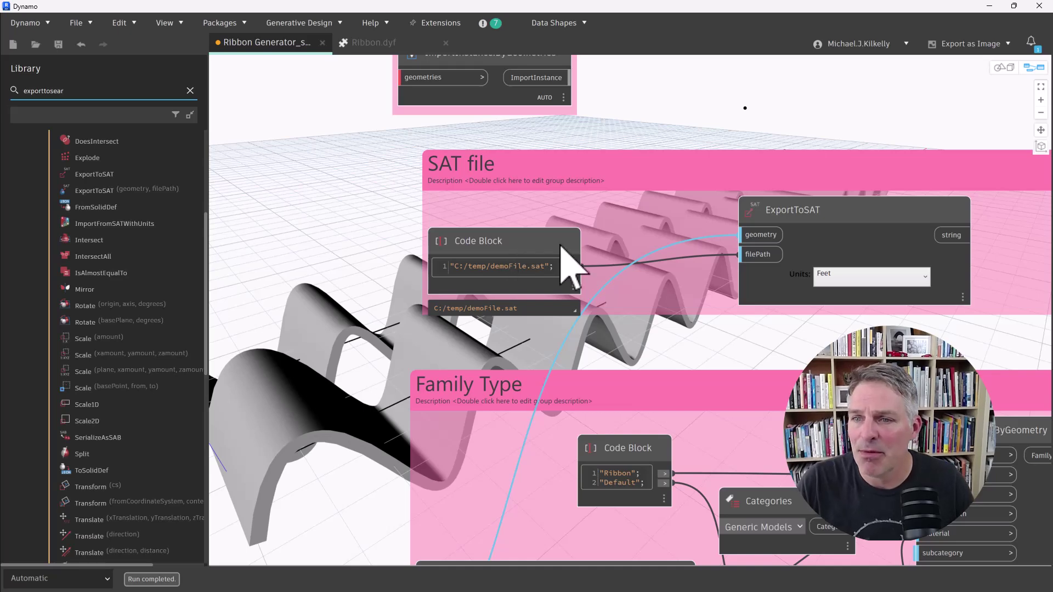
scroll(645, 181, "down", 2)
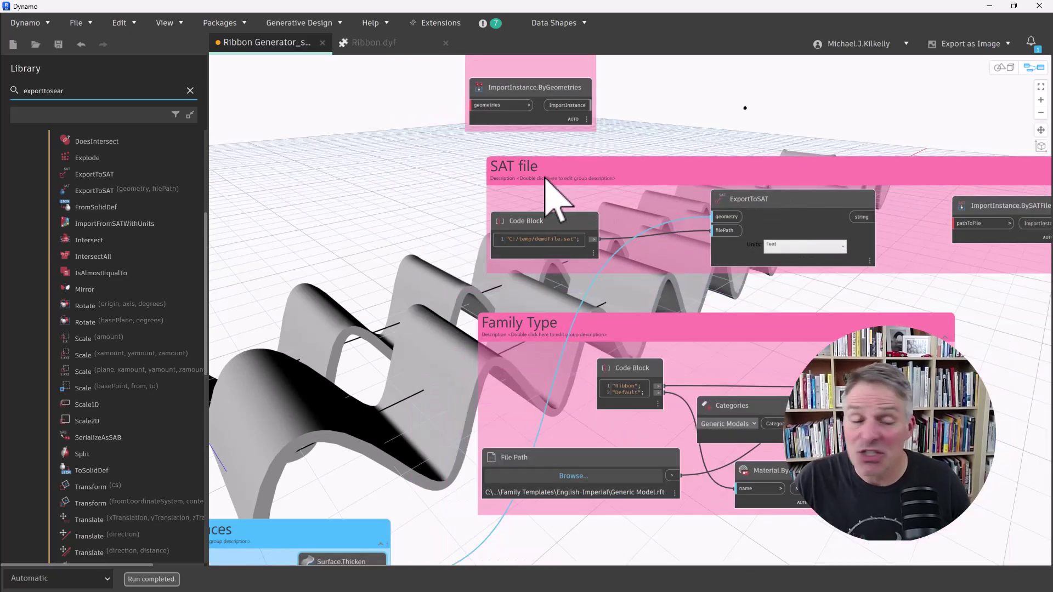
scroll(554, 190, "up", 1)
scroll(608, 154, "up", 2)
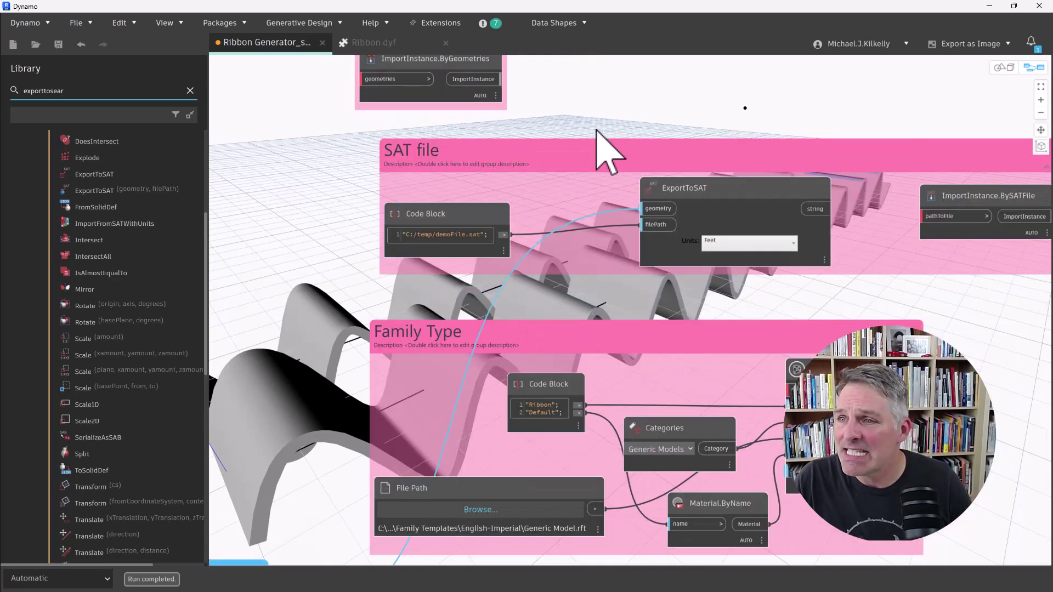
Step: Examine the ImportInstance.BySATFile node and locate BySATFile in the library among the Revit ImportInstance elements
scroll(609, 154, "right", 3)
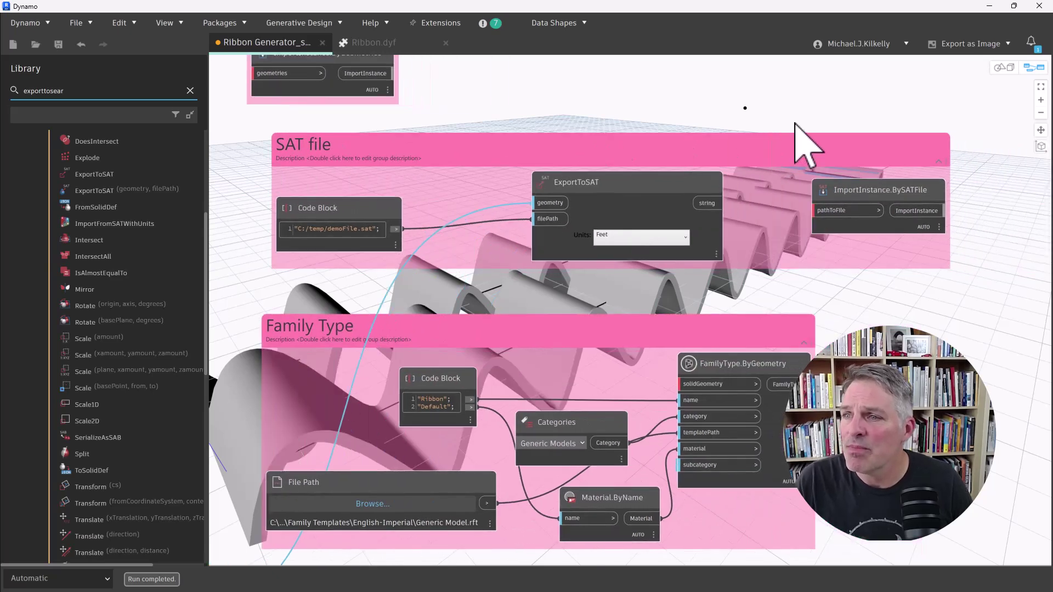
mouse_move(891, 193)
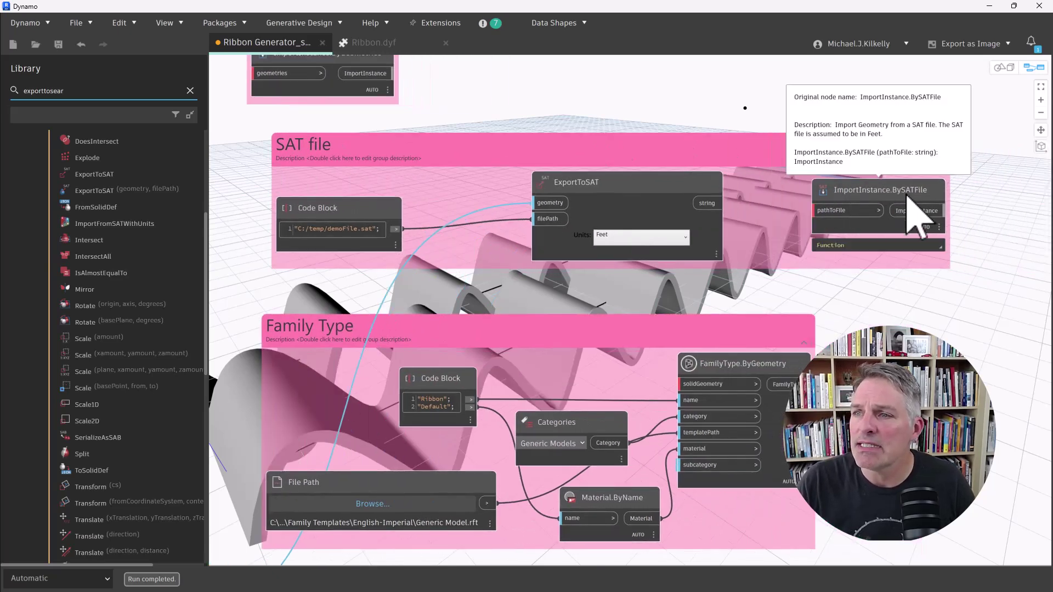
scroll(134, 269, "up", 4)
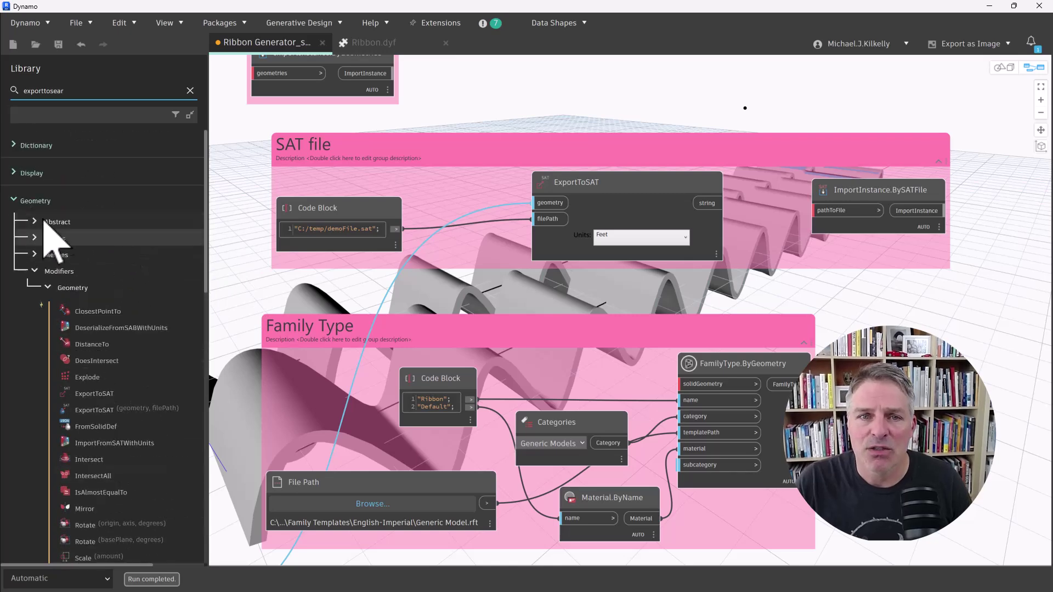
left_click(34, 201)
left_click(24, 339)
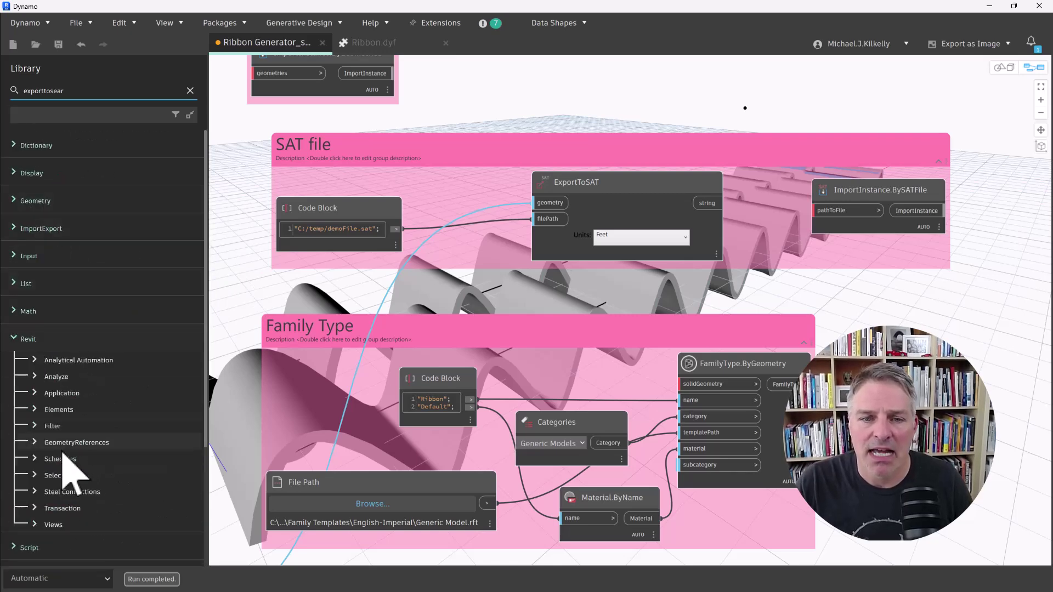
left_click(74, 414)
scroll(82, 434, "down", 3)
scroll(75, 428, "down", 6)
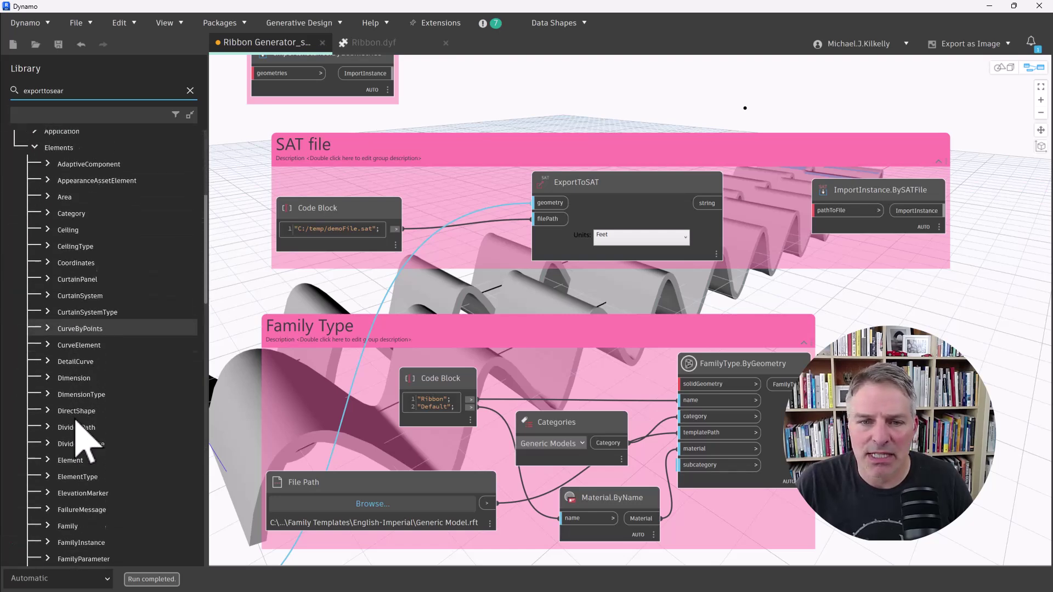
scroll(60, 351, "down", 3)
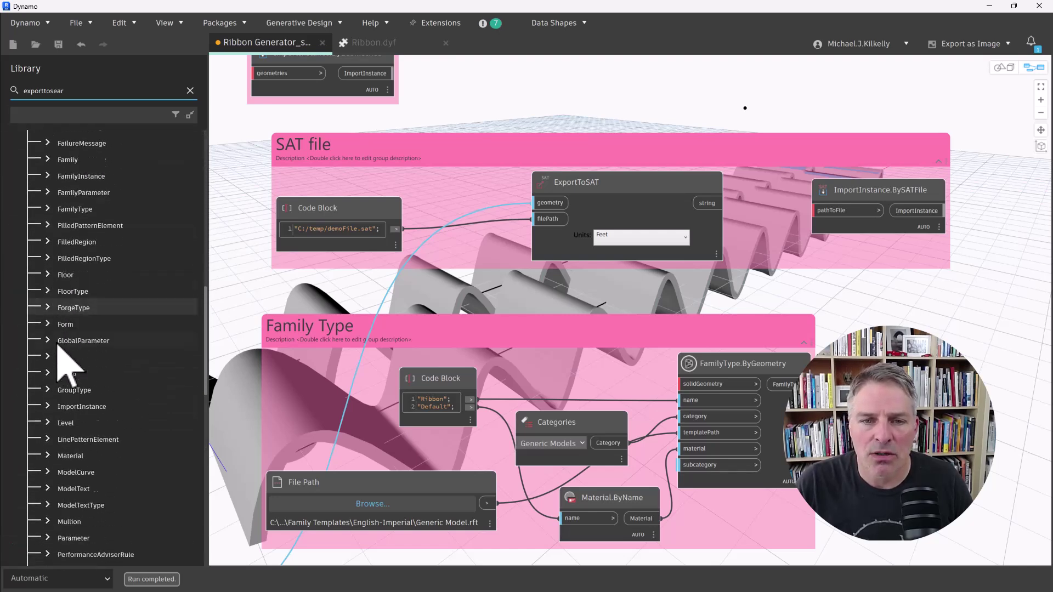
left_click(71, 378)
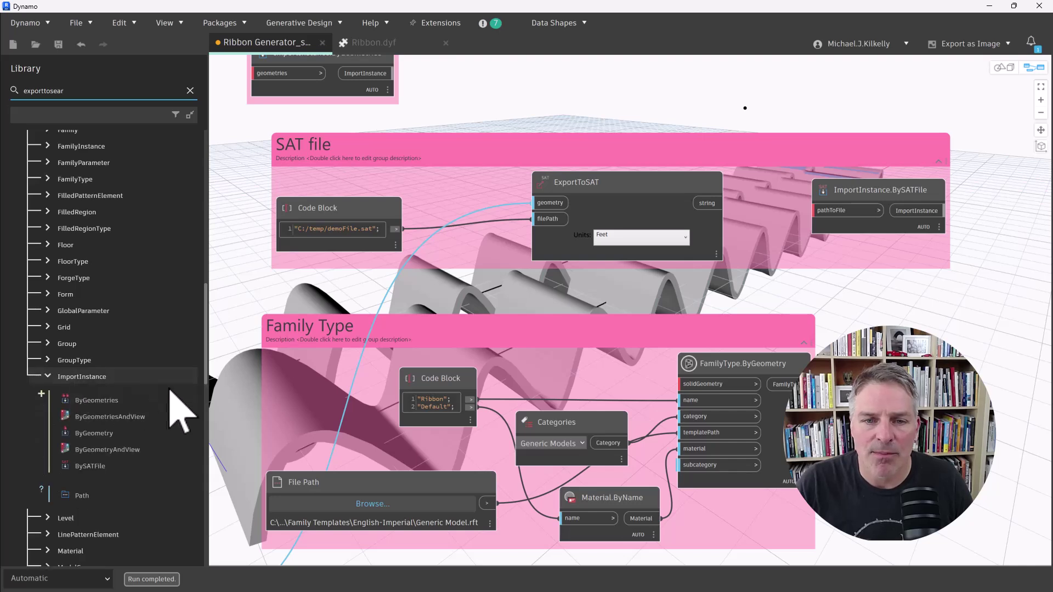
mouse_move(90, 467)
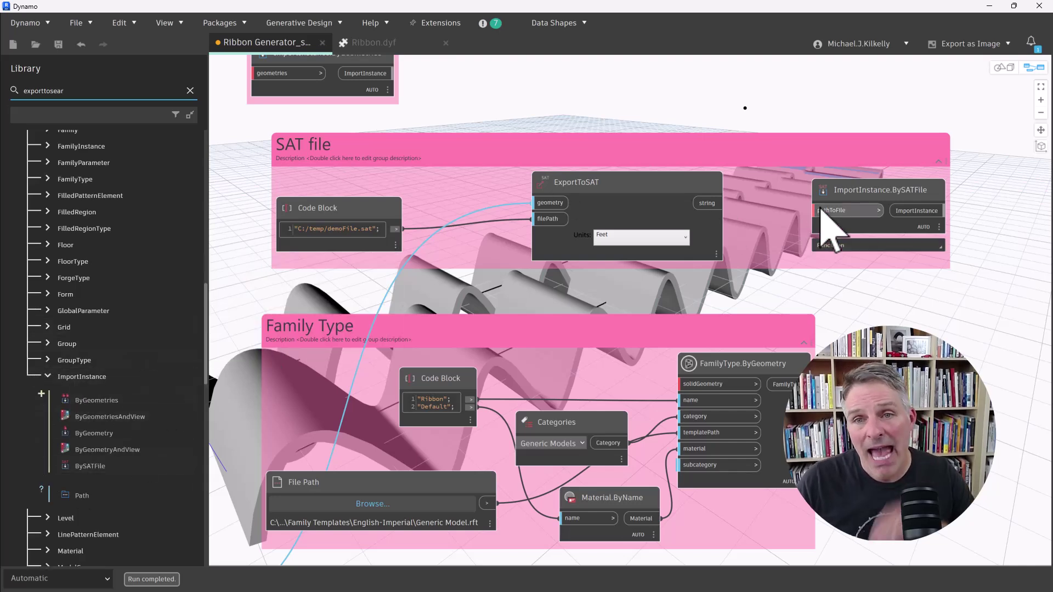
Step: Connect the string output of ExportToSAT to the pathToFile input of ImportInstance.BySATFile
mouse_move(829, 218)
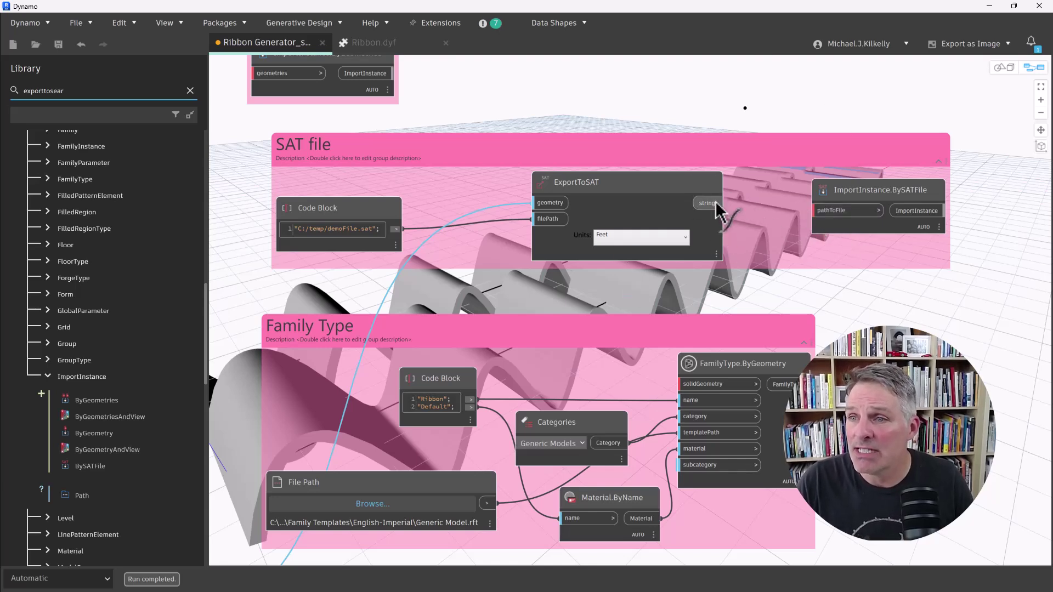
left_click_drag(723, 203, 815, 211)
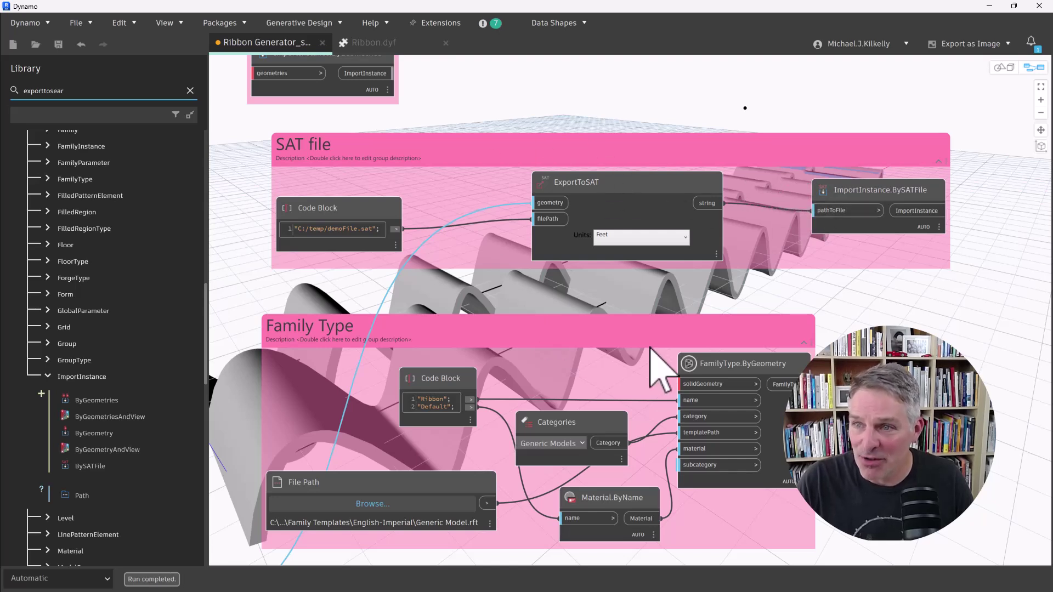
mouse_move(868, 184)
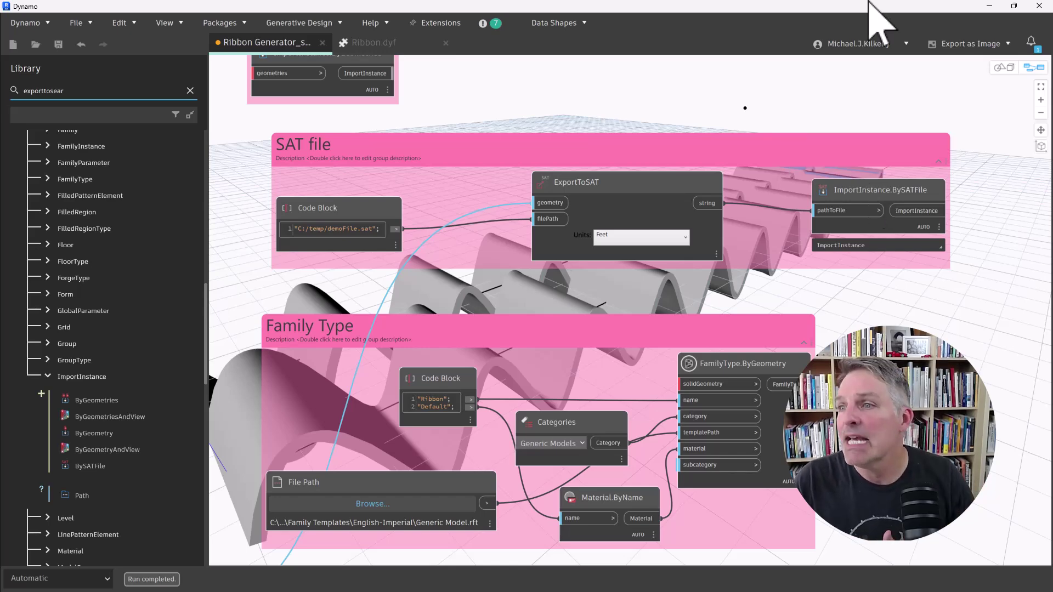
Step: Switch to Revit and select the ribbons in the 3D view to check the SAT file import
left_click(991, 5)
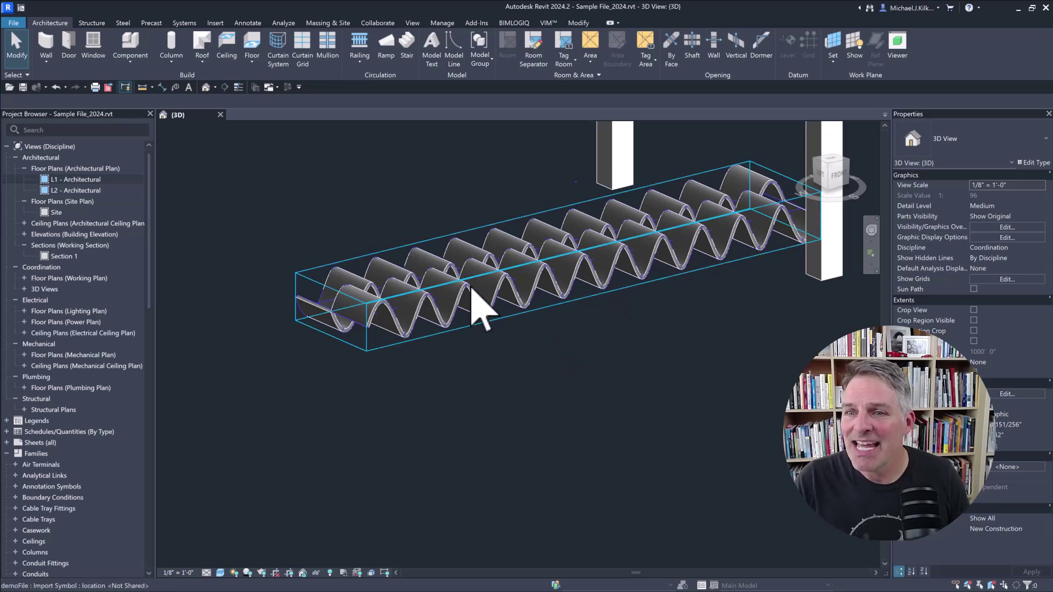
left_click(472, 288)
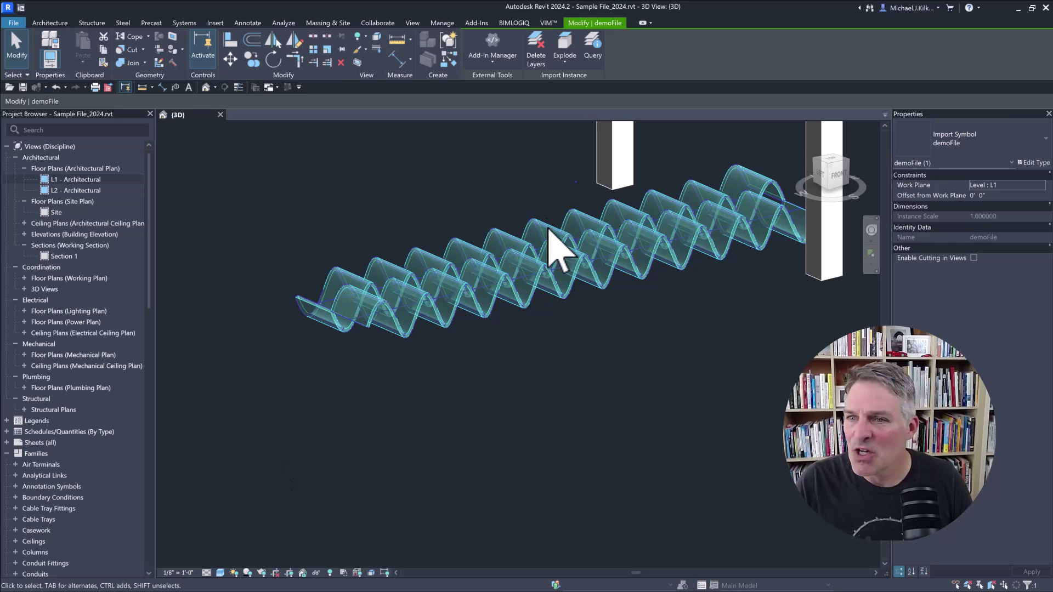
key("Escape")
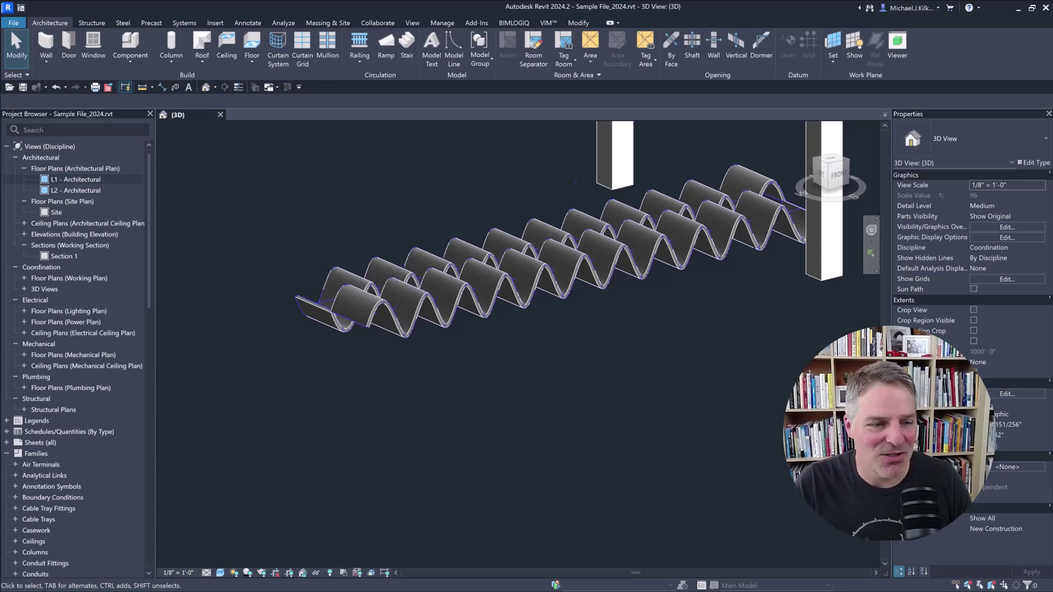
Step: Return to Dynamo and disconnect Surface.Thicken from the geometry input of ExportToSAT
key("alt+Tab")
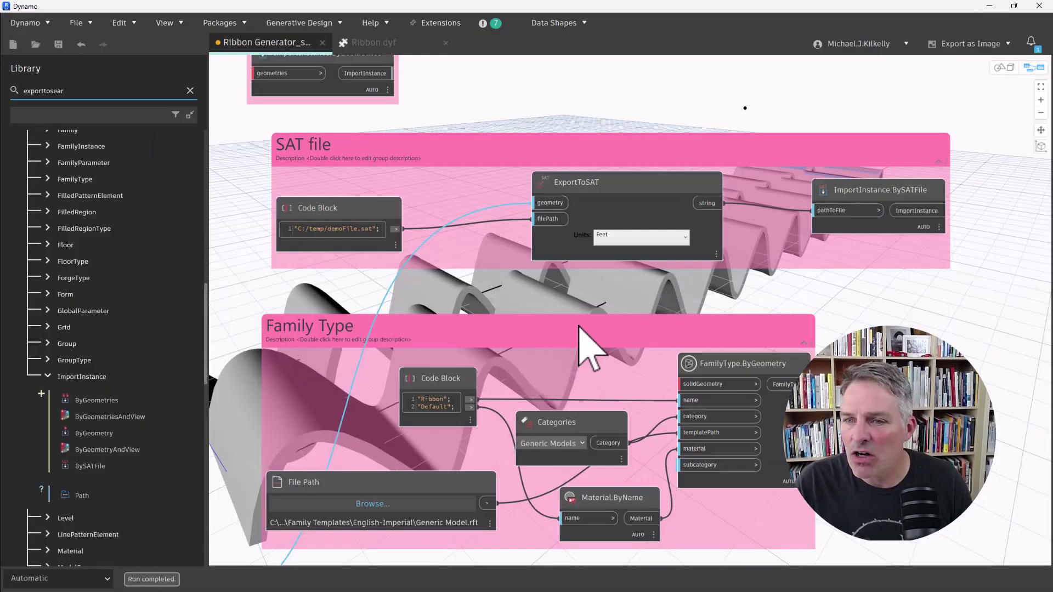
scroll(614, 301, "down", 3)
middle_click_drag(646, 281, 690, 211)
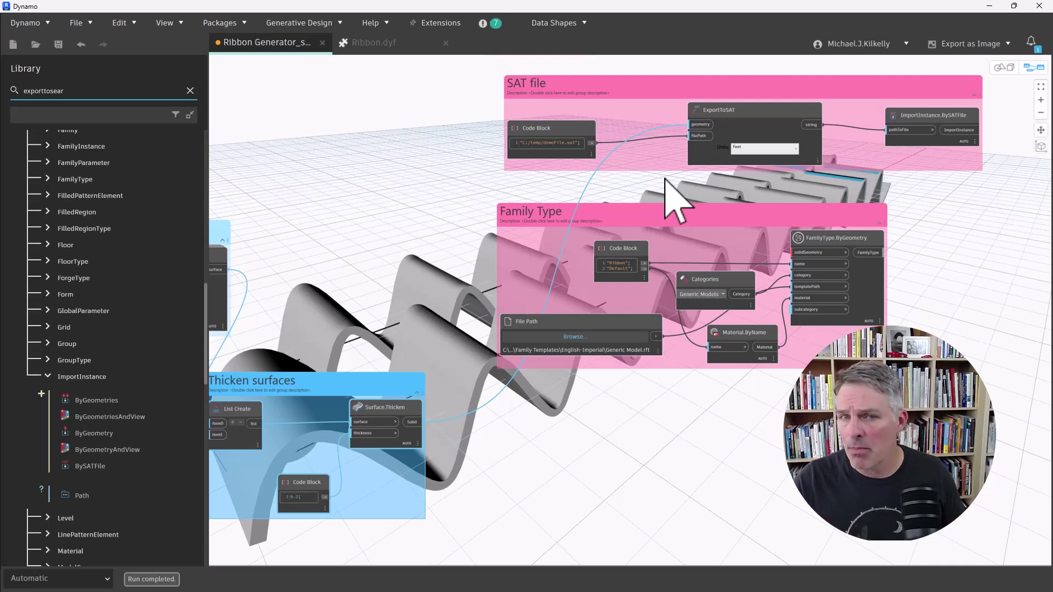
scroll(615, 164, "up", 1)
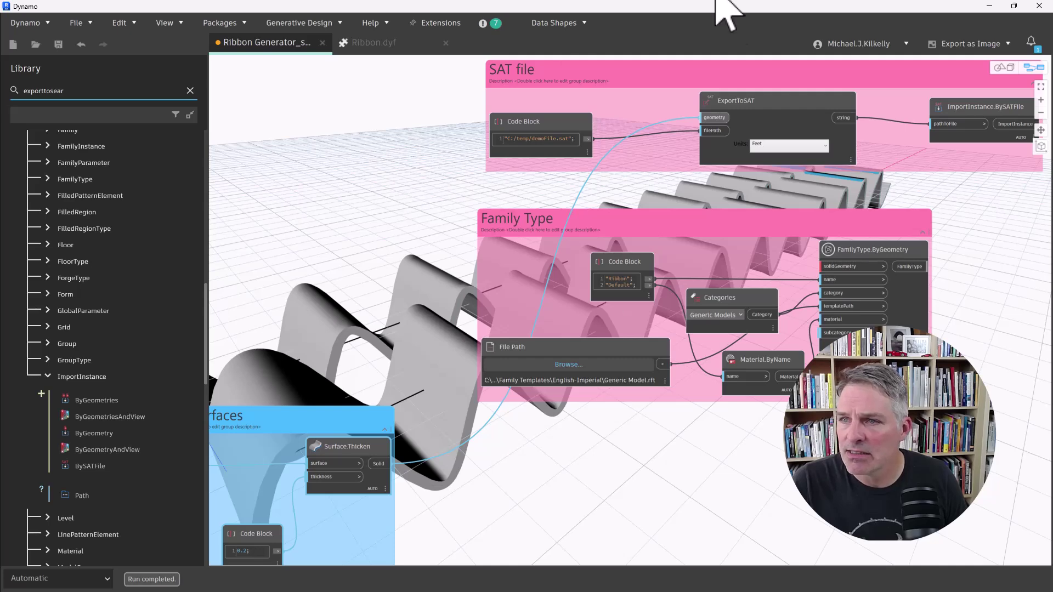
left_click(714, 117)
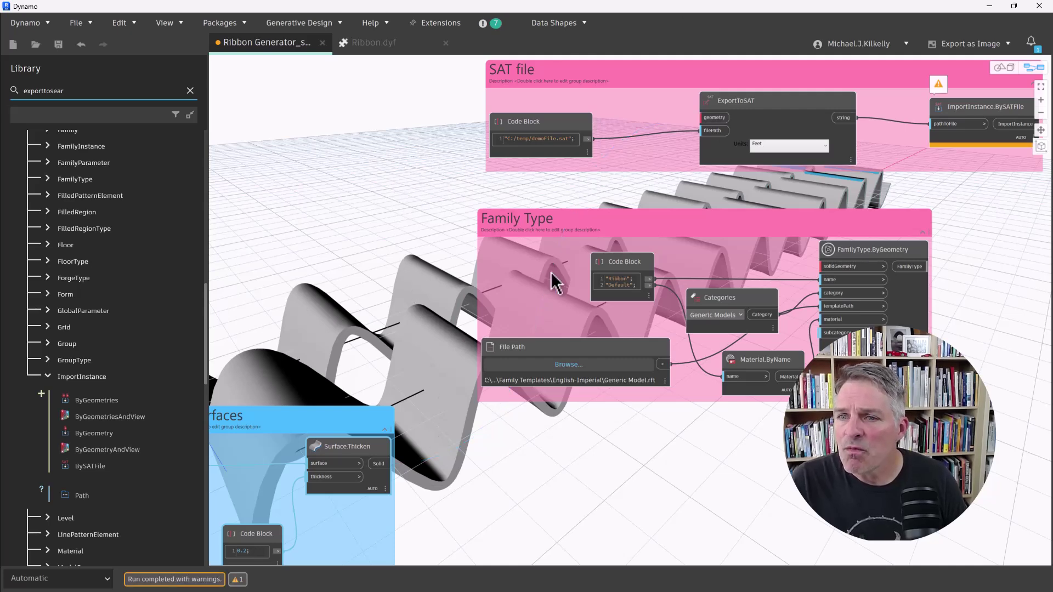
Step: Expand the FamilyType category in the node library to locate the ByGeometry node
scroll(555, 281, "up", 1)
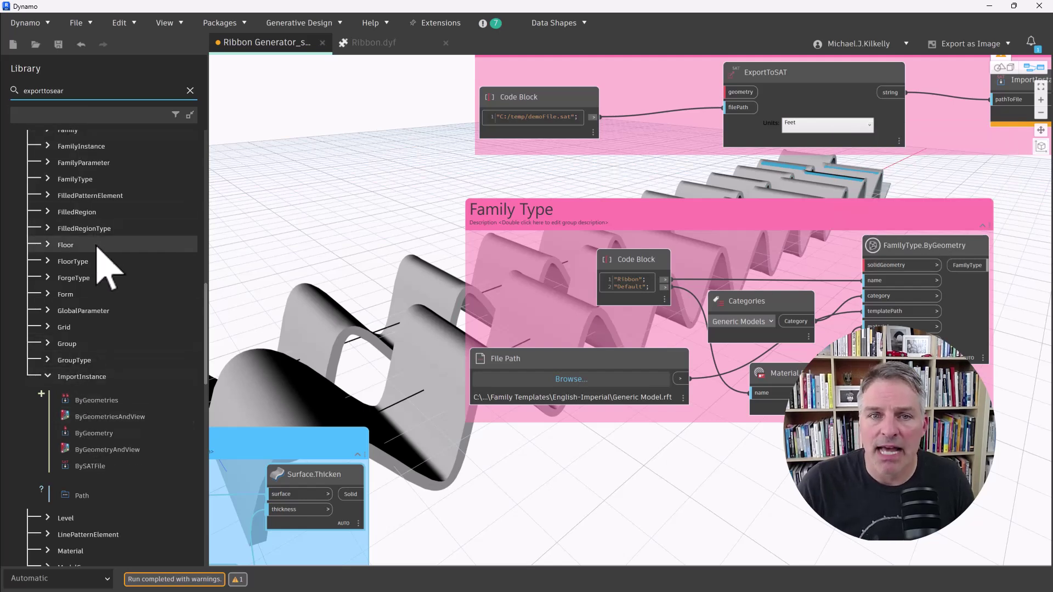
left_click(77, 179)
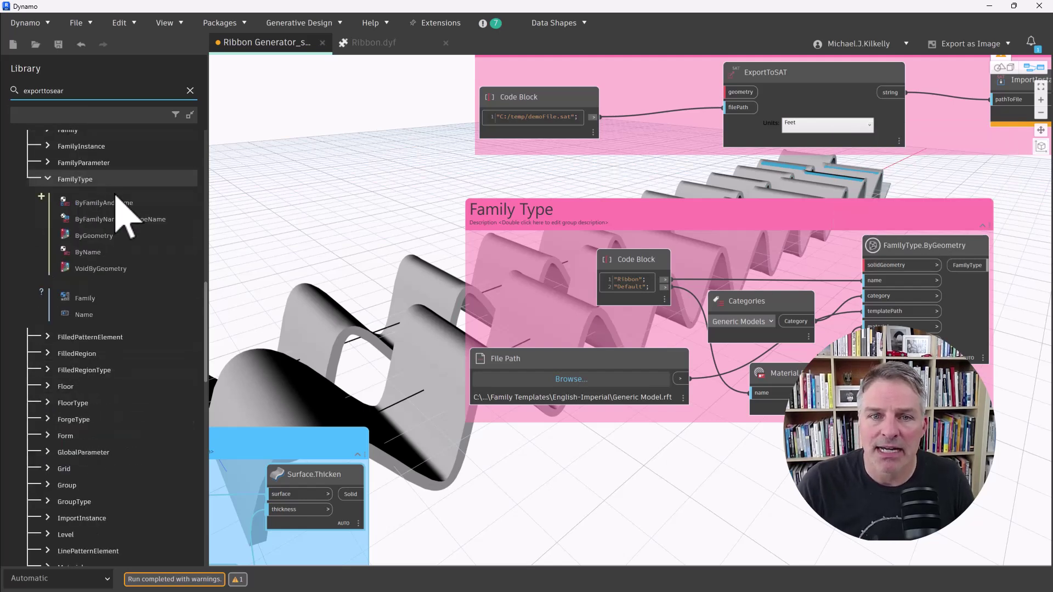
mouse_move(171, 219)
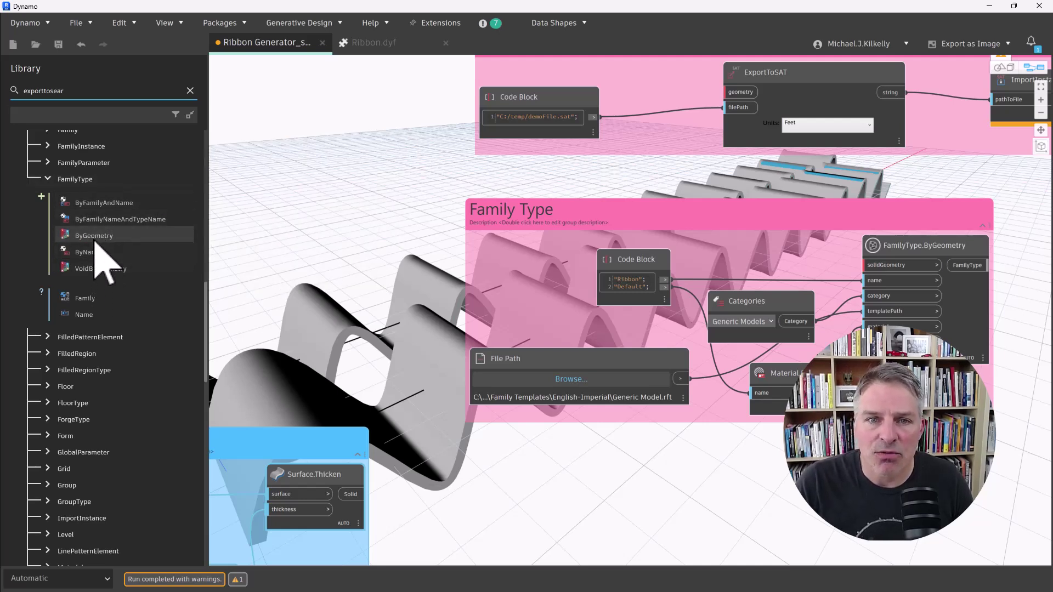
Step: Reposition the File Path node lower in the Family Type group, farther from the Categories node
scroll(914, 312, "up", 2)
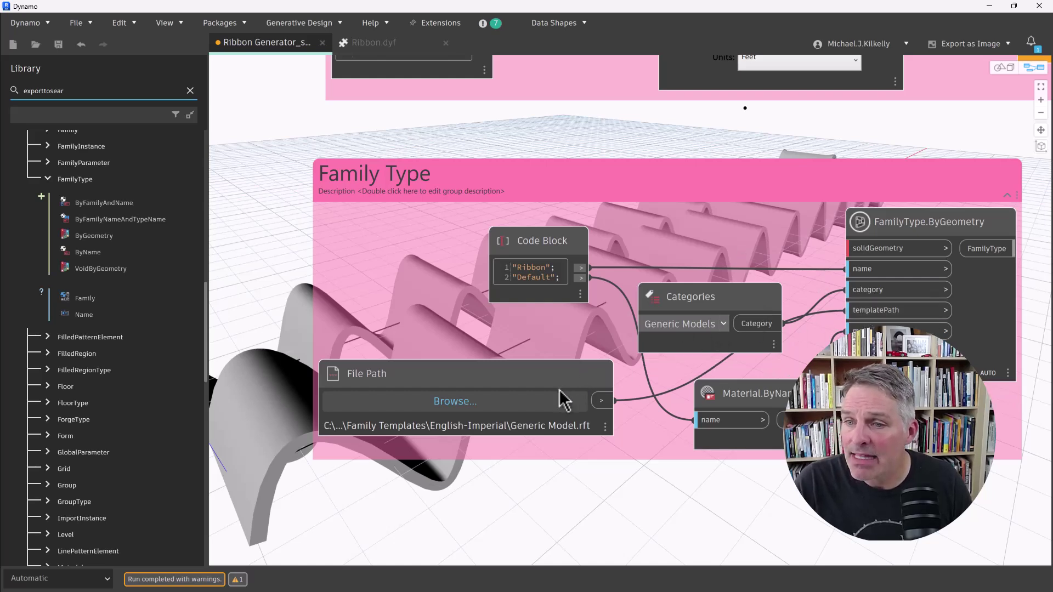
left_click_drag(576, 388, 550, 422)
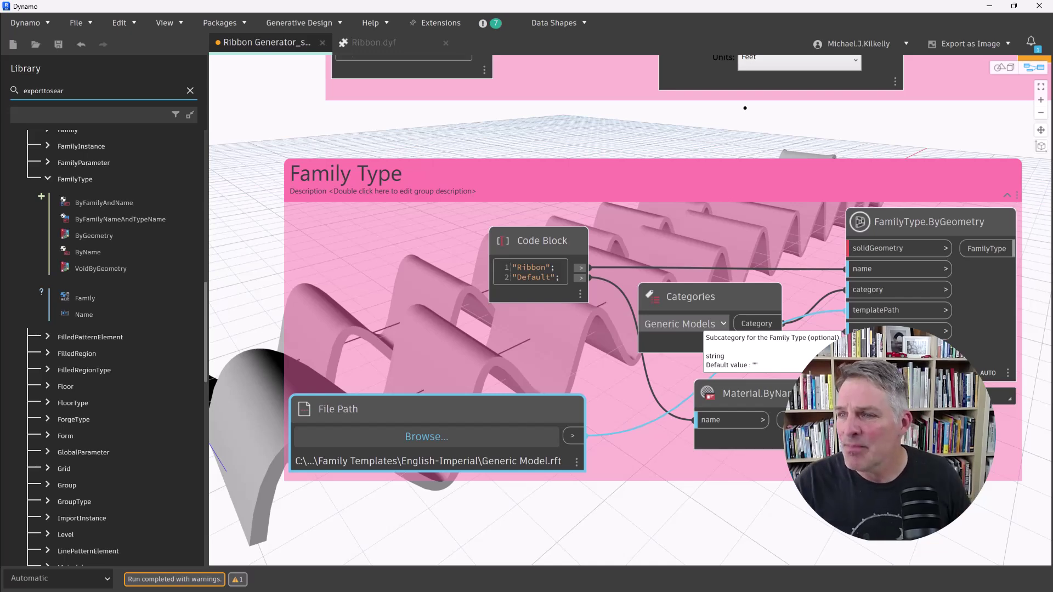
scroll(719, 230, "down", 3)
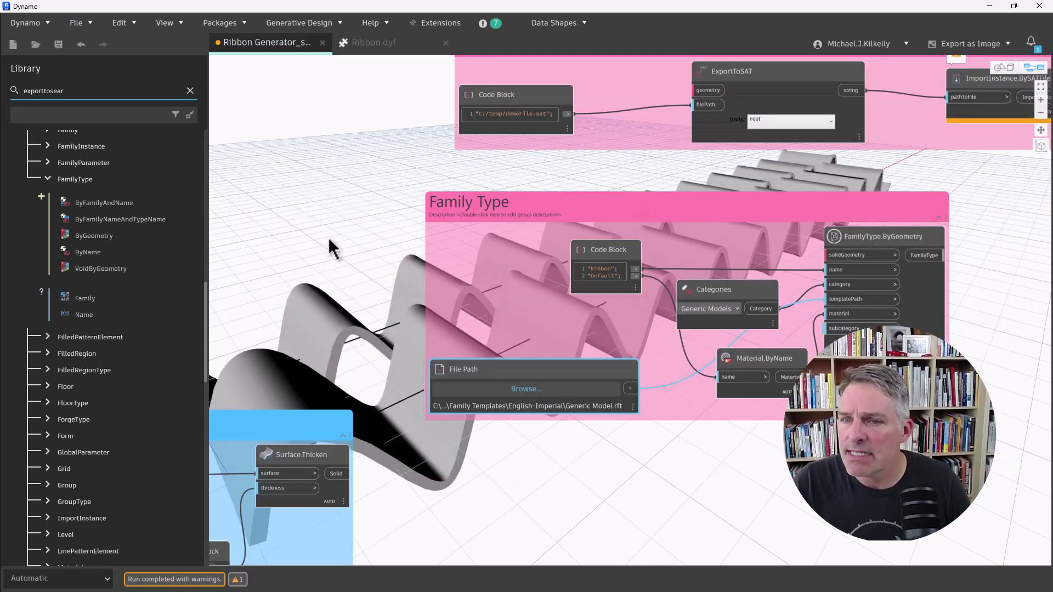
Step: Connect the Solid output of Surface.Thicken to the solidGeometry input of FamilyType.ByGeometry
left_click_drag(328, 473, 628, 232)
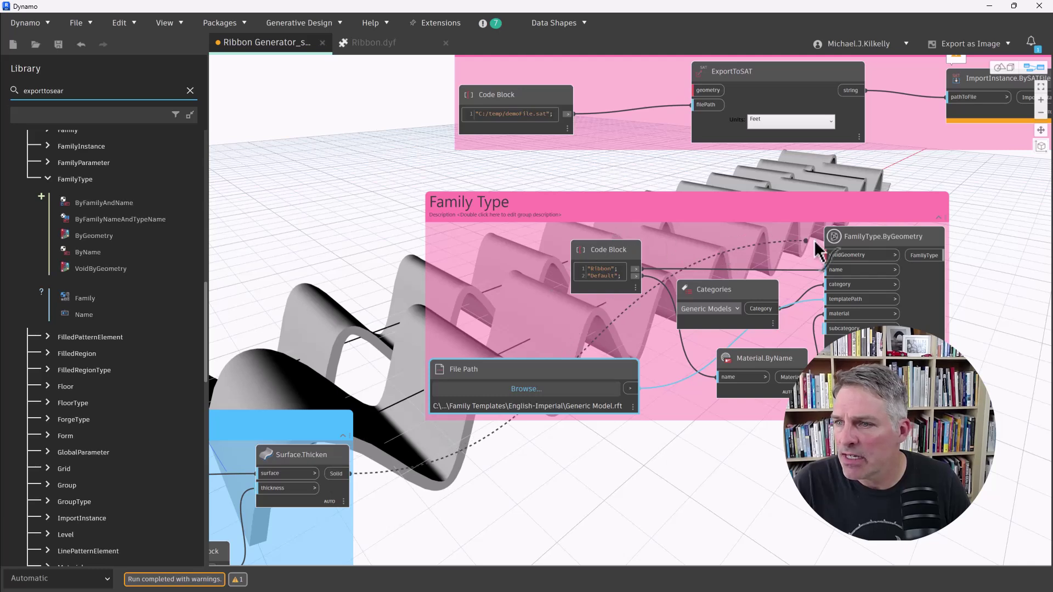
left_click_drag(814, 240, 829, 254)
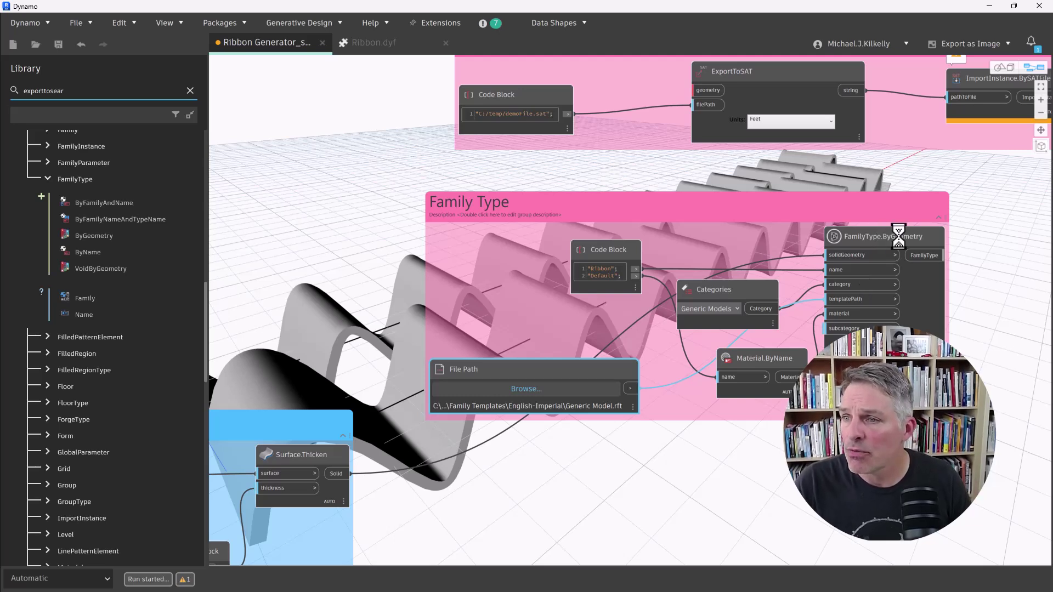
Step: Switch to Revit and expand the Ribbon family under Generic Models in the project's family list
left_click(989, 6)
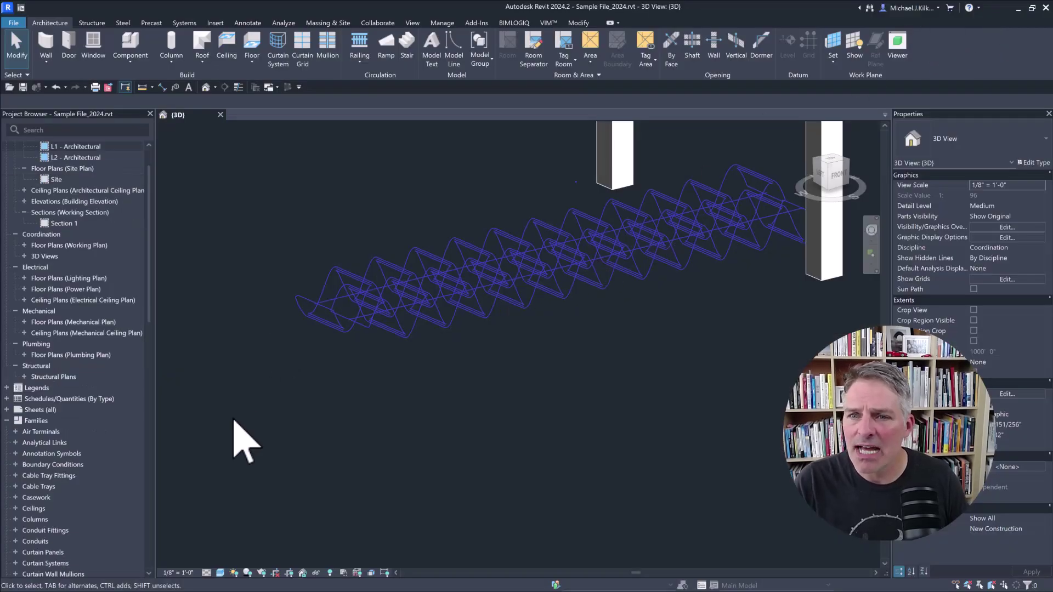
middle_click_drag(275, 372, 364, 352, "shift")
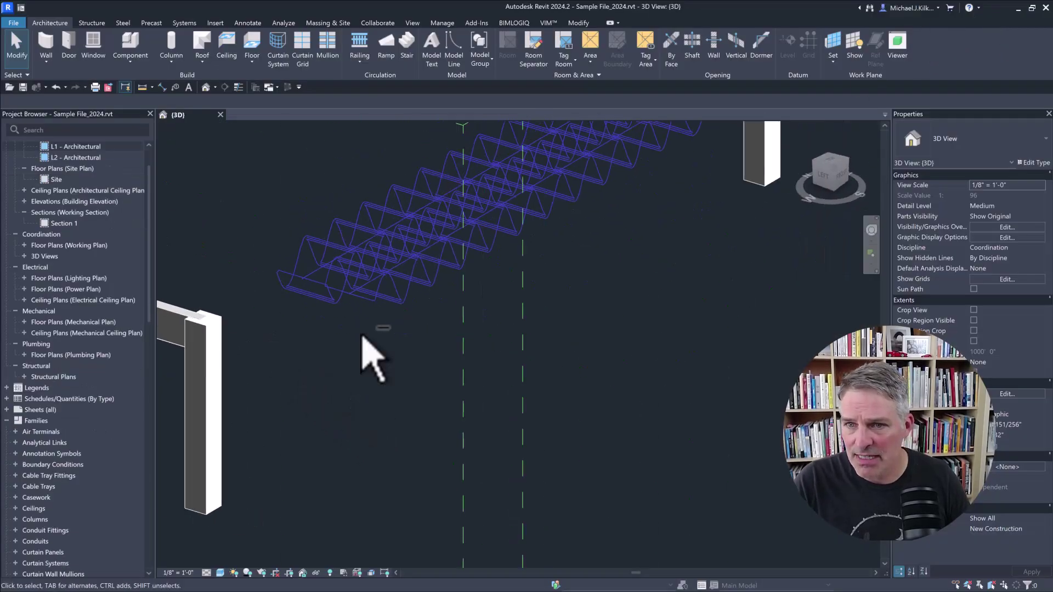
scroll(82, 354, "up", 1)
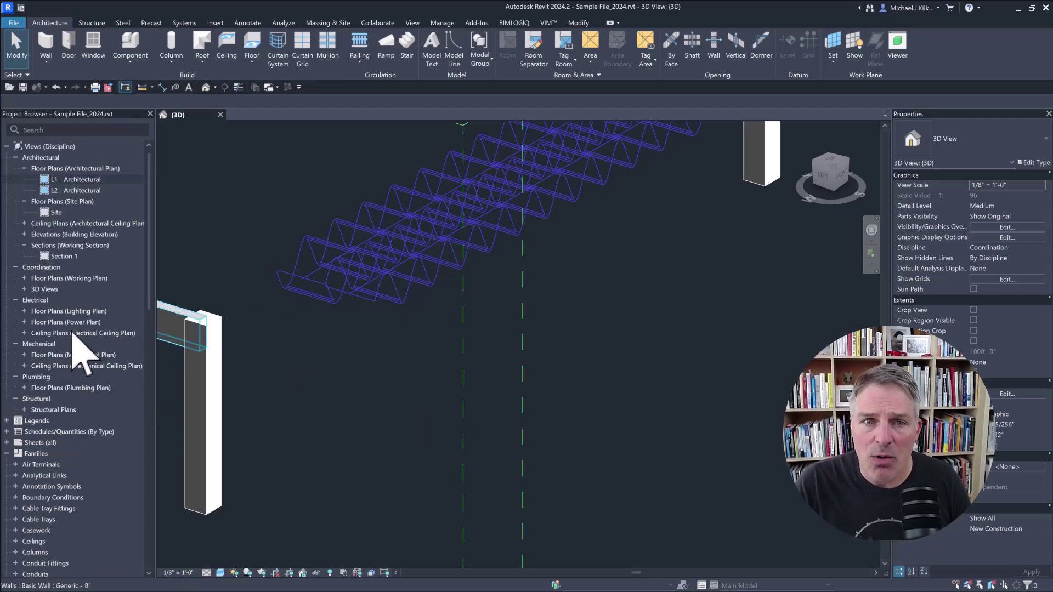
double_click(12, 148)
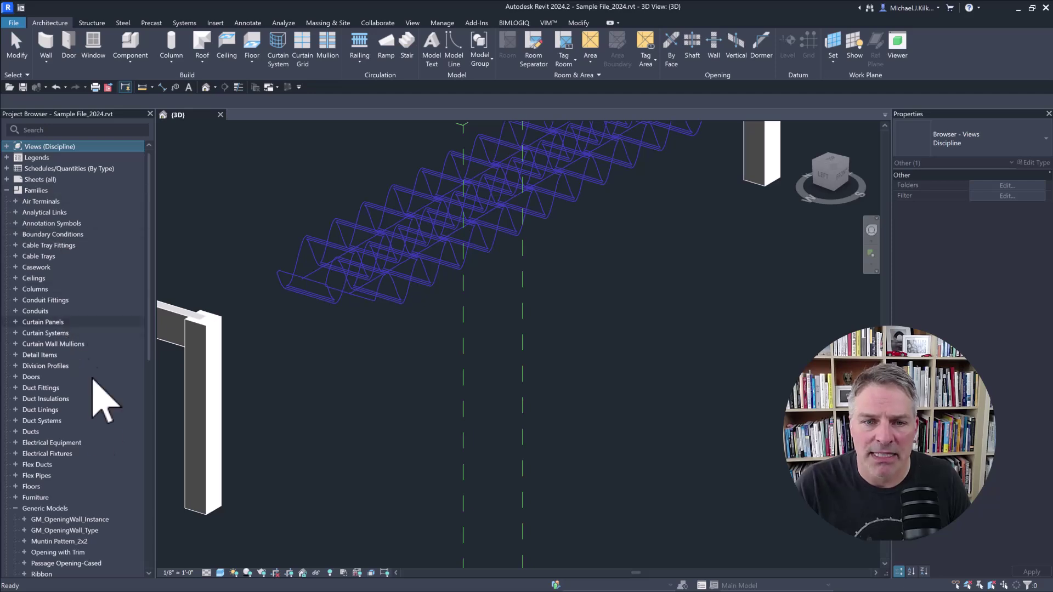
scroll(79, 488, "down", 3)
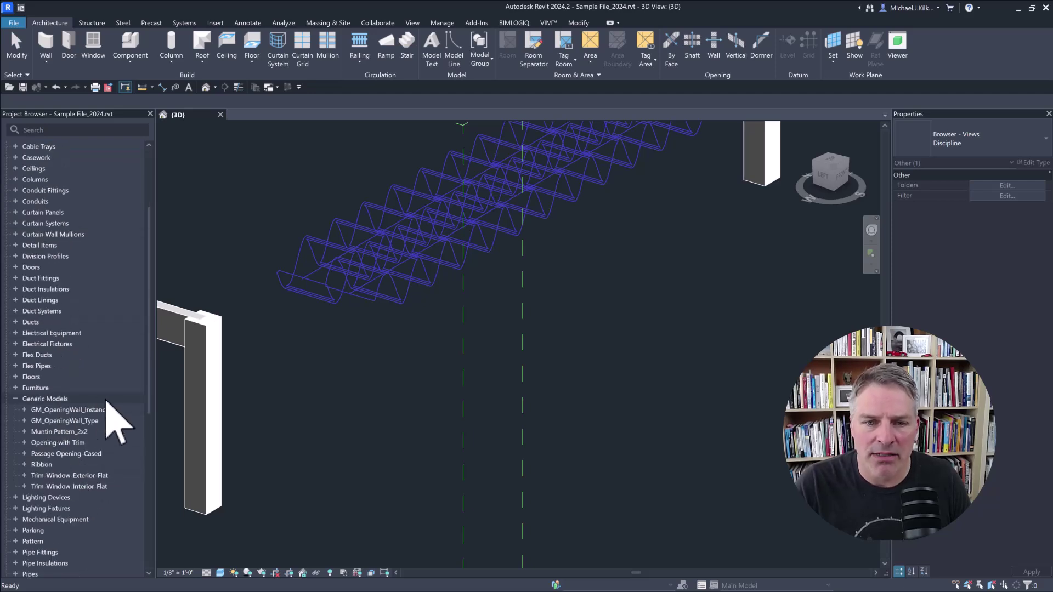
left_click(33, 465)
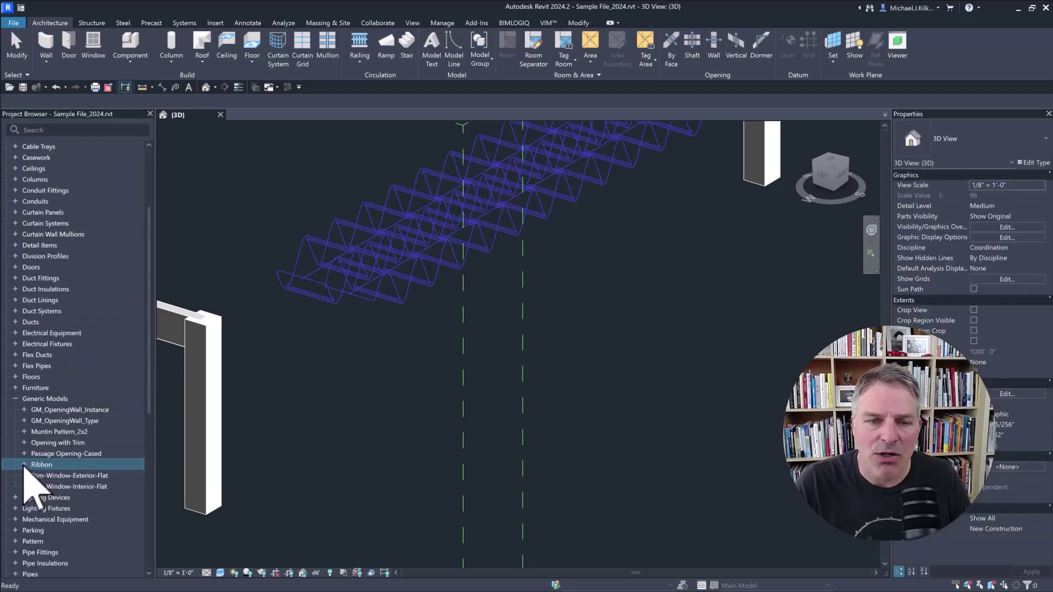
left_click(25, 464)
Step: Place two instances of the Ribbon type on level L1 and move the second one farther from the first
left_click_drag(44, 476, 274, 439)
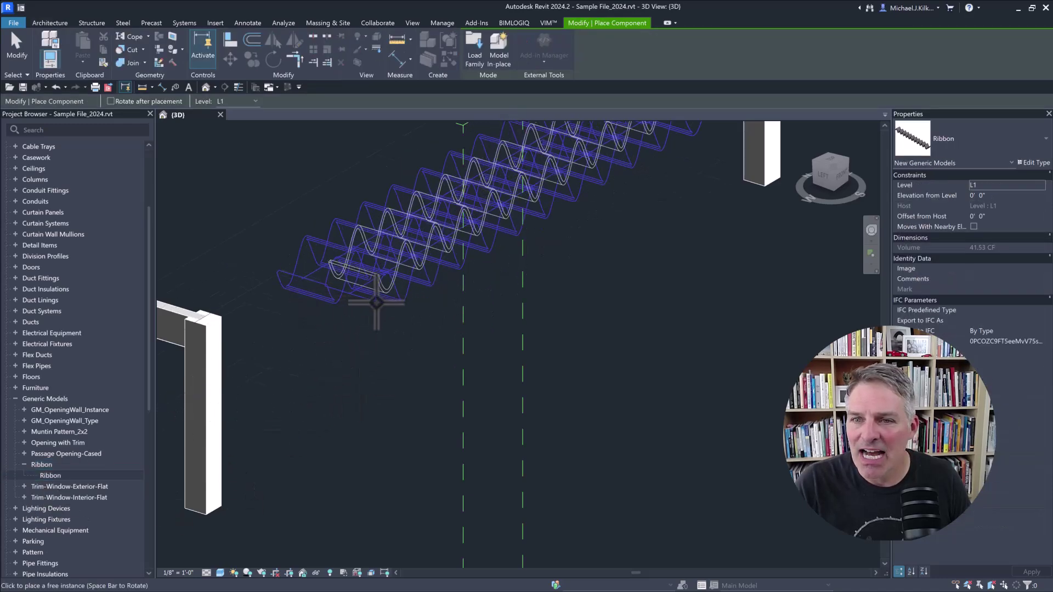
left_click(340, 319)
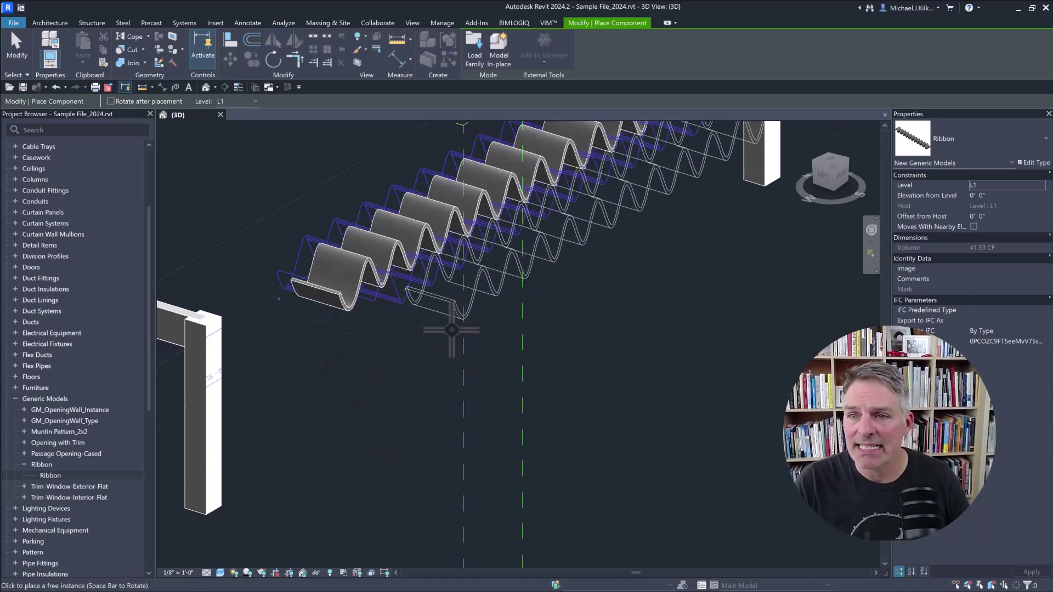
scroll(433, 349, "down", 4)
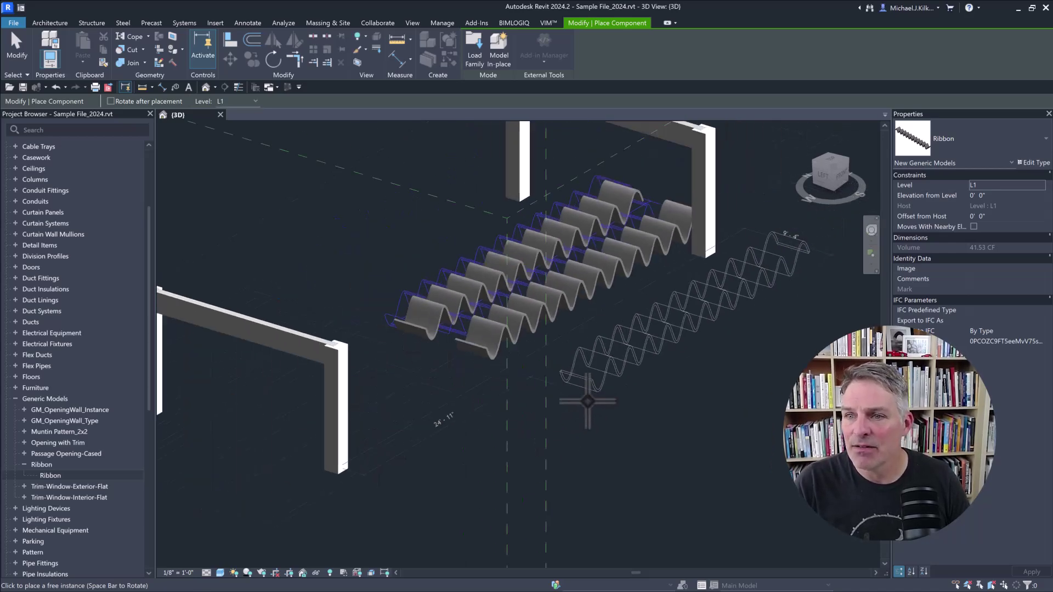
middle_click_drag(494, 417, 541, 482)
key("Escape")
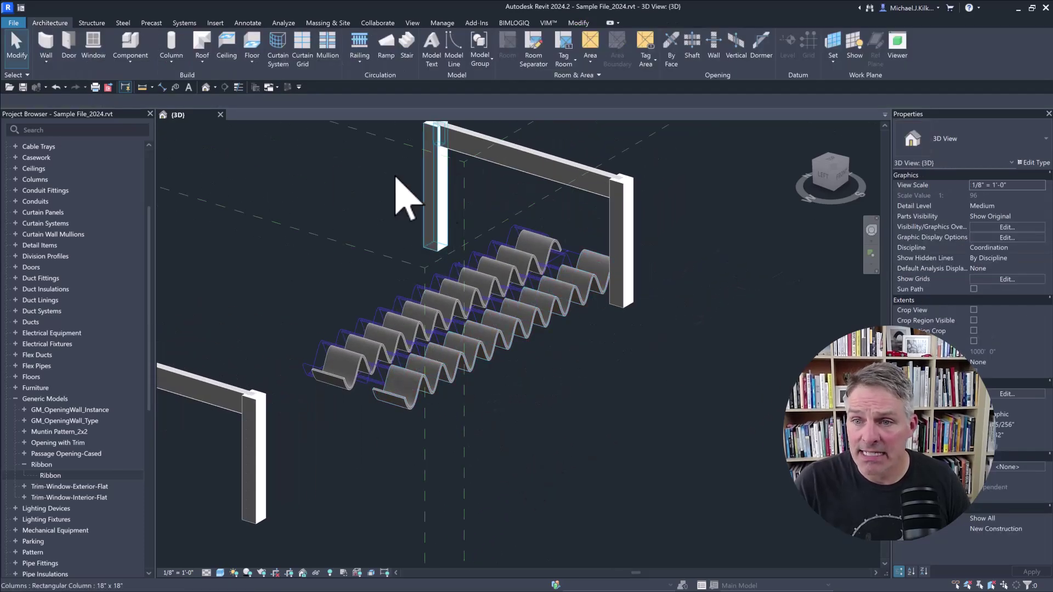
left_click_drag(433, 400, 487, 384)
Step: Open the placed ribbon's family for editing and select its free form element to inspect the geometry
right_click(488, 382)
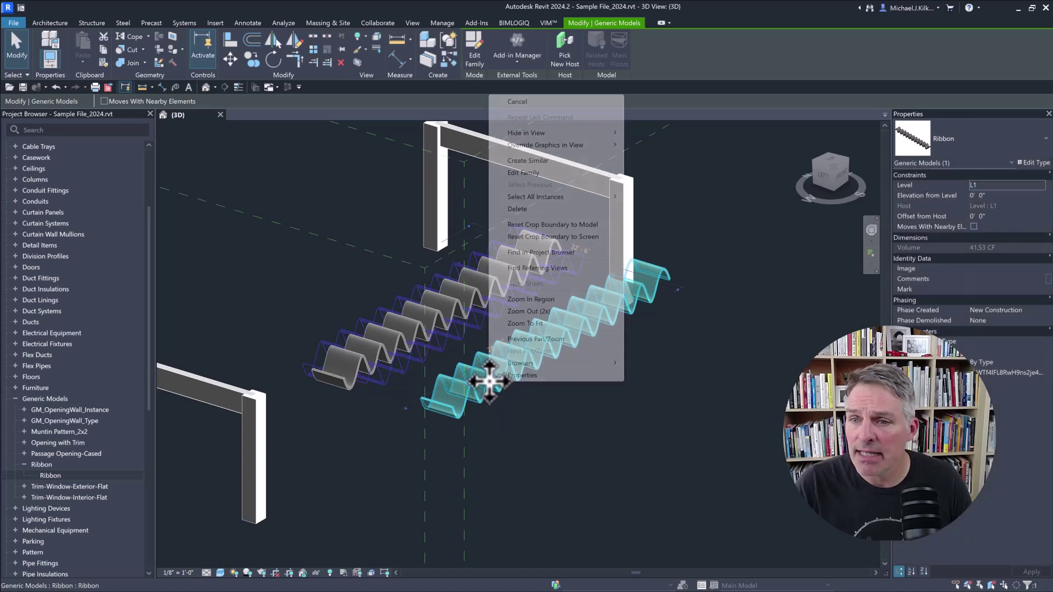
left_click(510, 173)
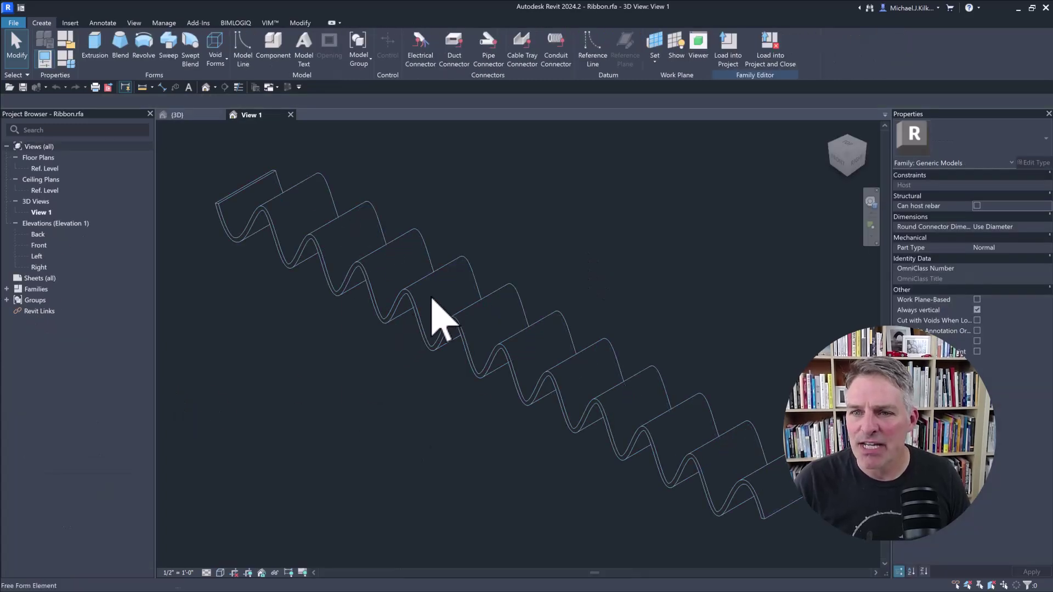
left_click(416, 305)
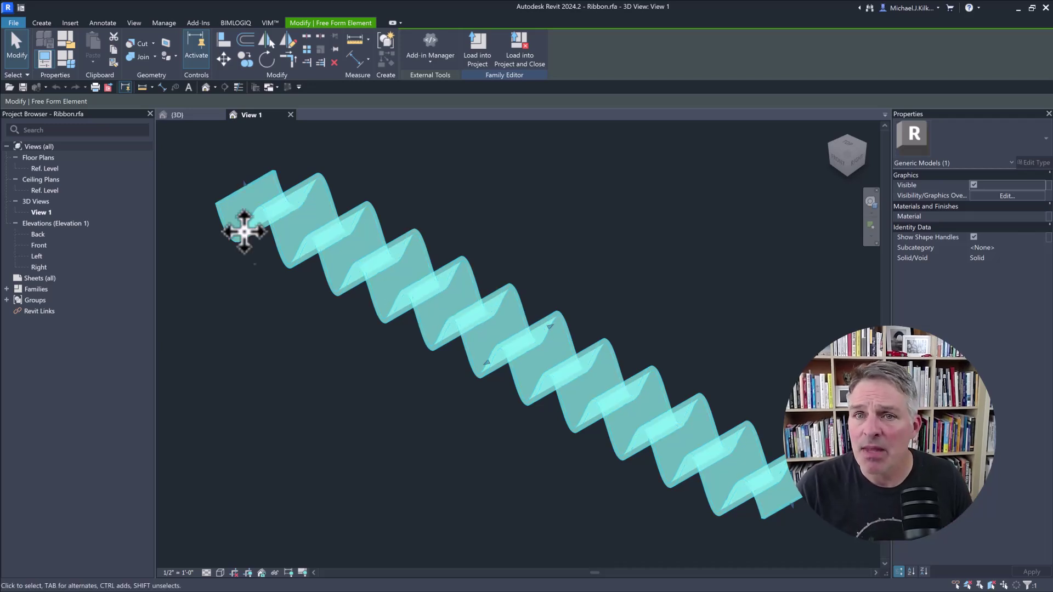
Step: Compare the ribbons in the project's 3D view with the Ribbon family view, ending in the project view
left_click(197, 119)
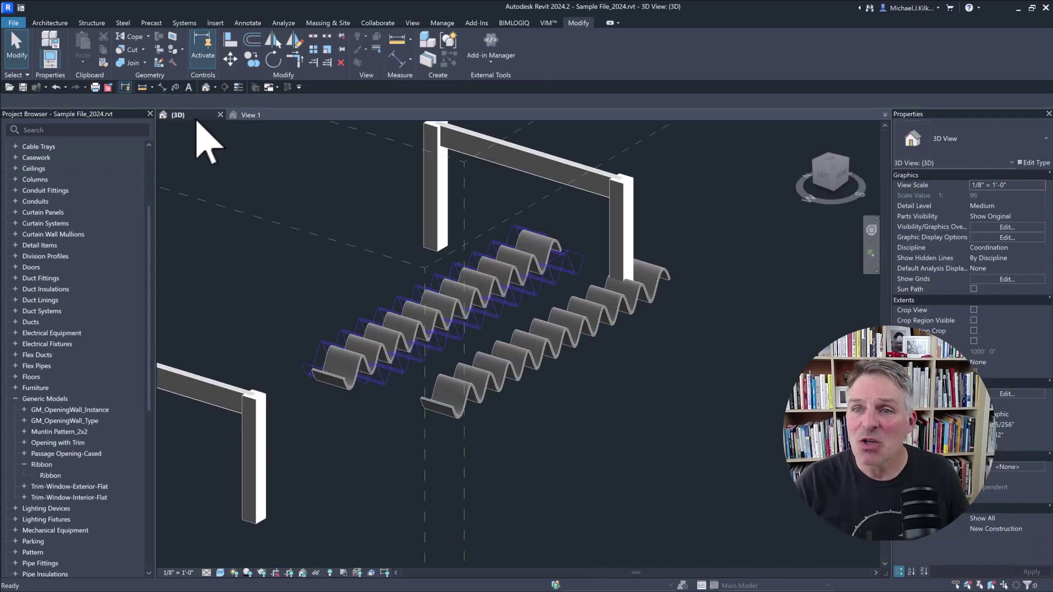
scroll(242, 274, "down", 1)
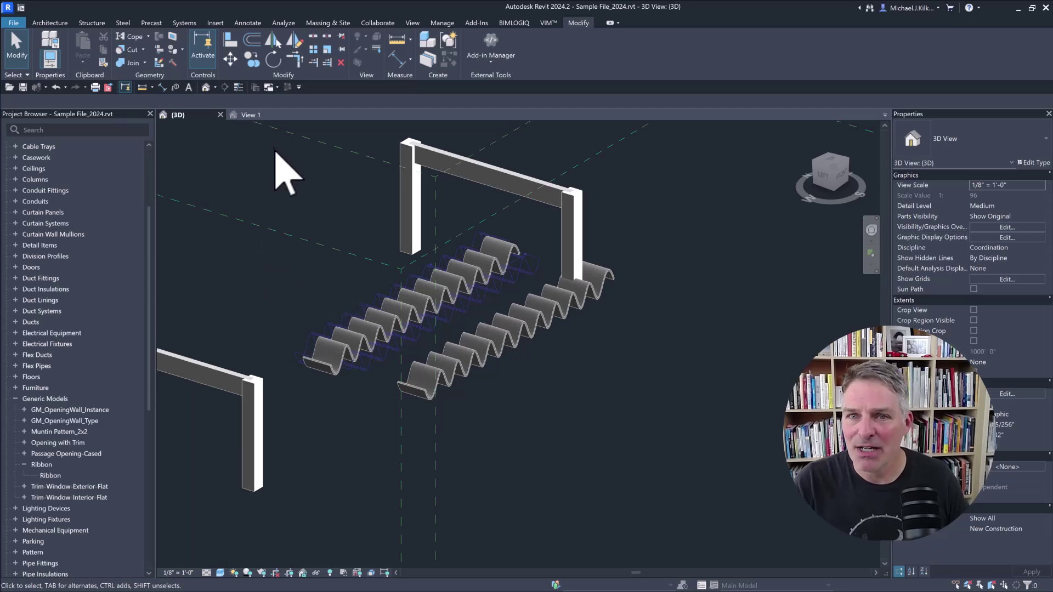
left_click(251, 115)
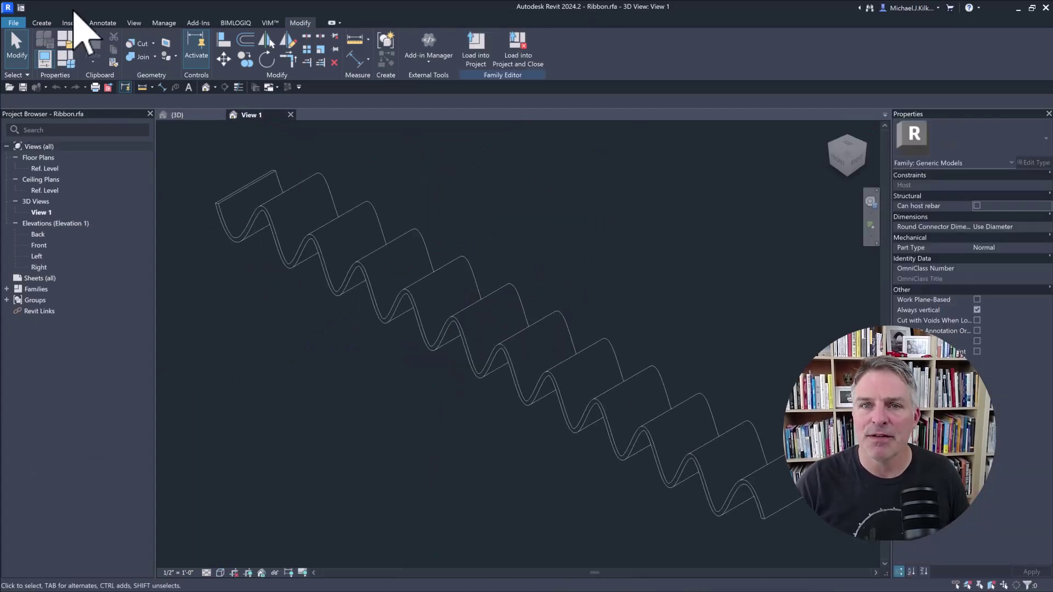
left_click(205, 116)
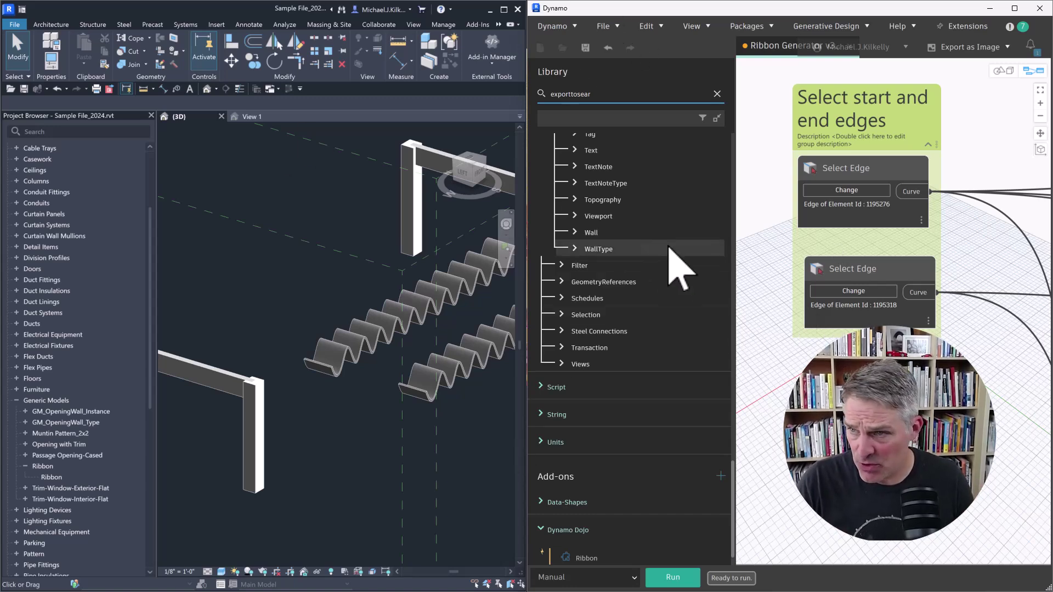
Step: Pick the upper edges of the two opposite beams for the start and end Select Edge nodes, and run the Ribbon Generator graph
left_click(840, 191)
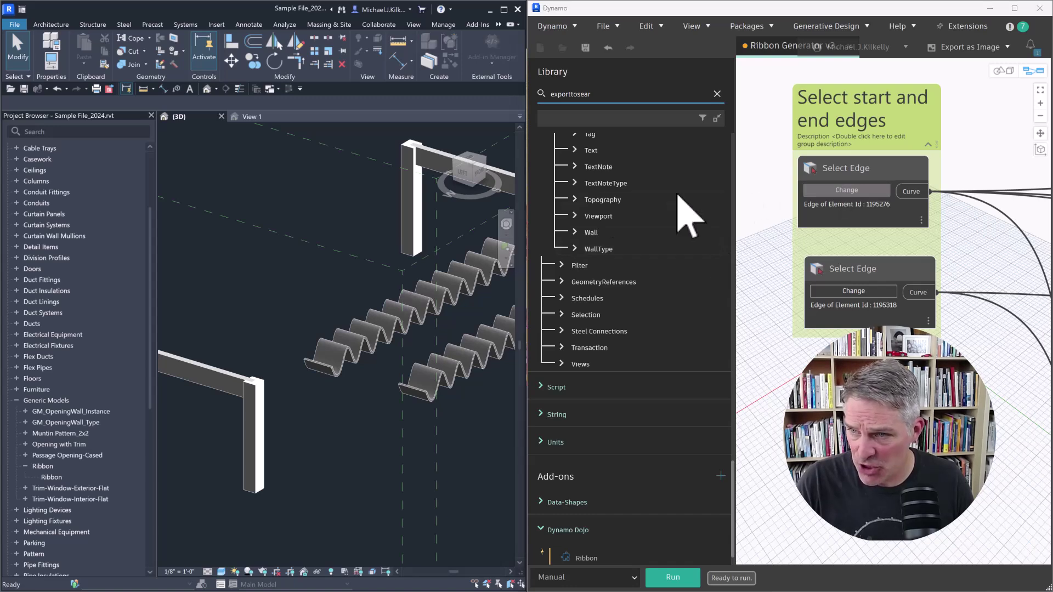
left_click(206, 361)
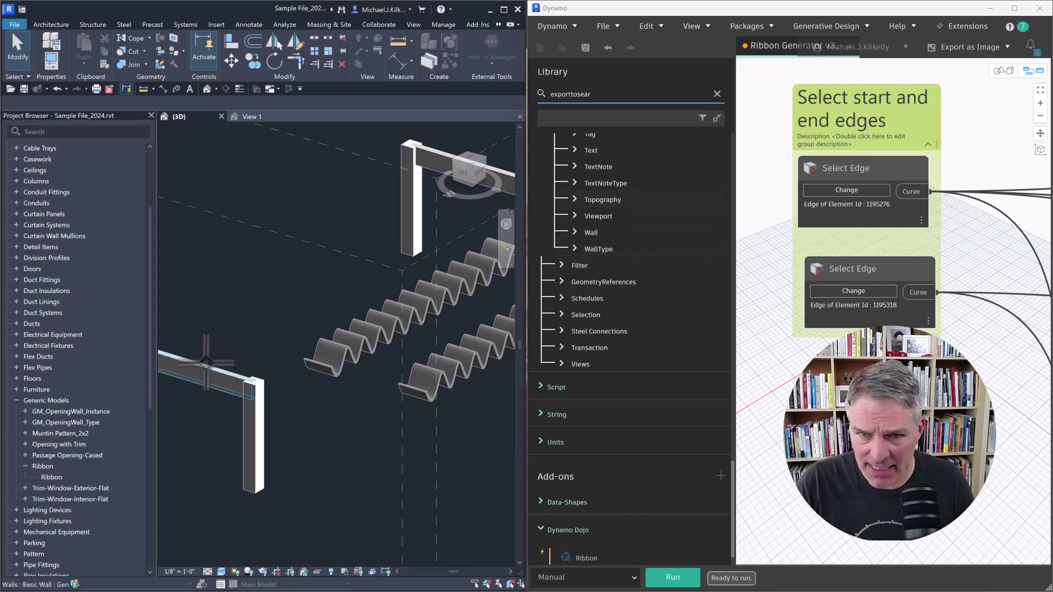
left_click(853, 291)
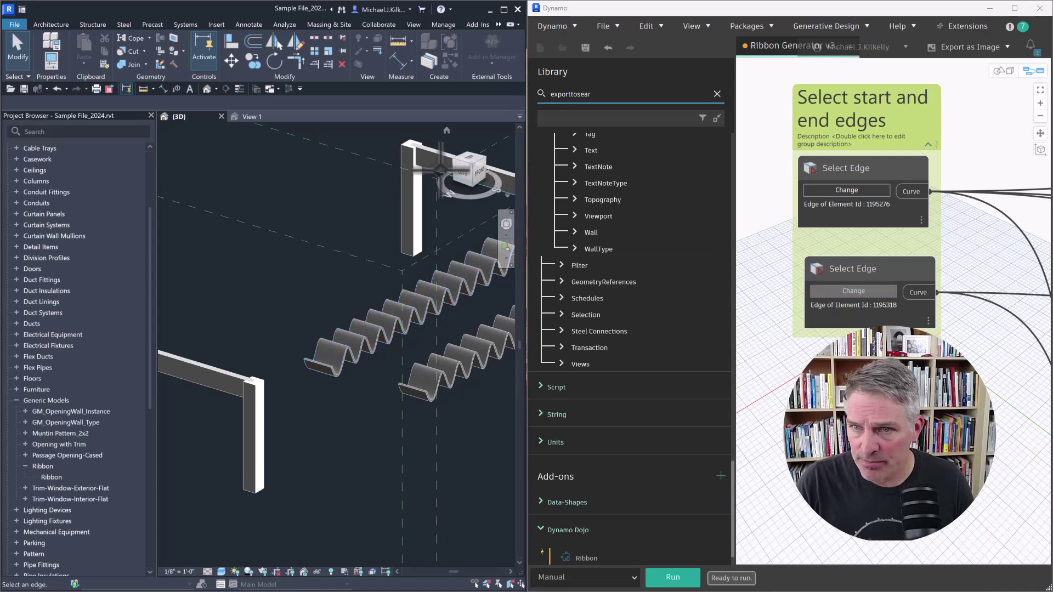
left_click(415, 145)
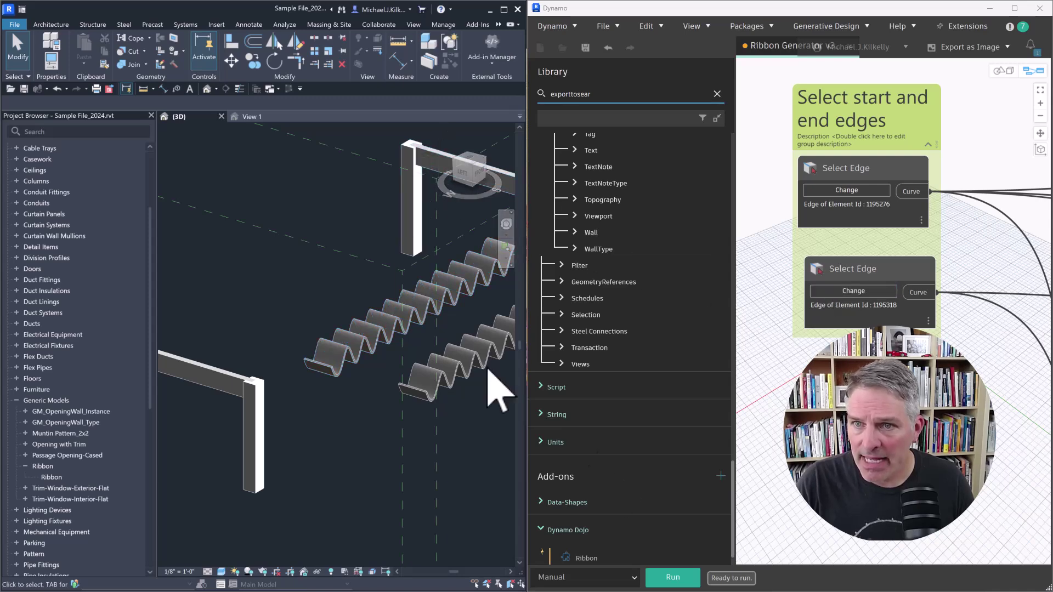
left_click(673, 577)
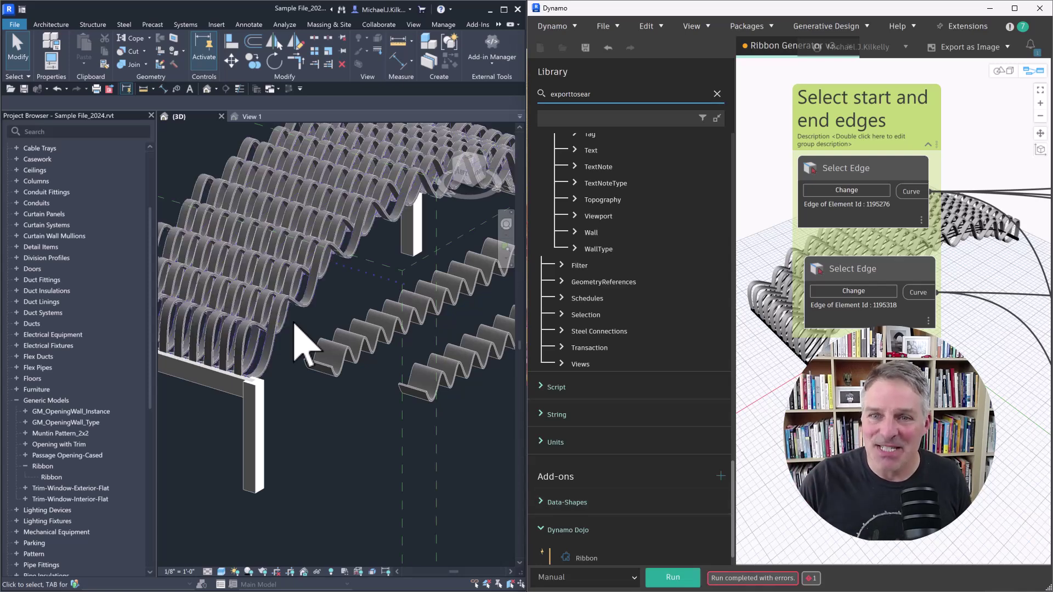
Step: Examine the generated ribbon canopy spanning the two beams from several angles in the Revit 3D view
scroll(303, 365, "down", 5)
middle_click_drag(301, 382, 384, 426)
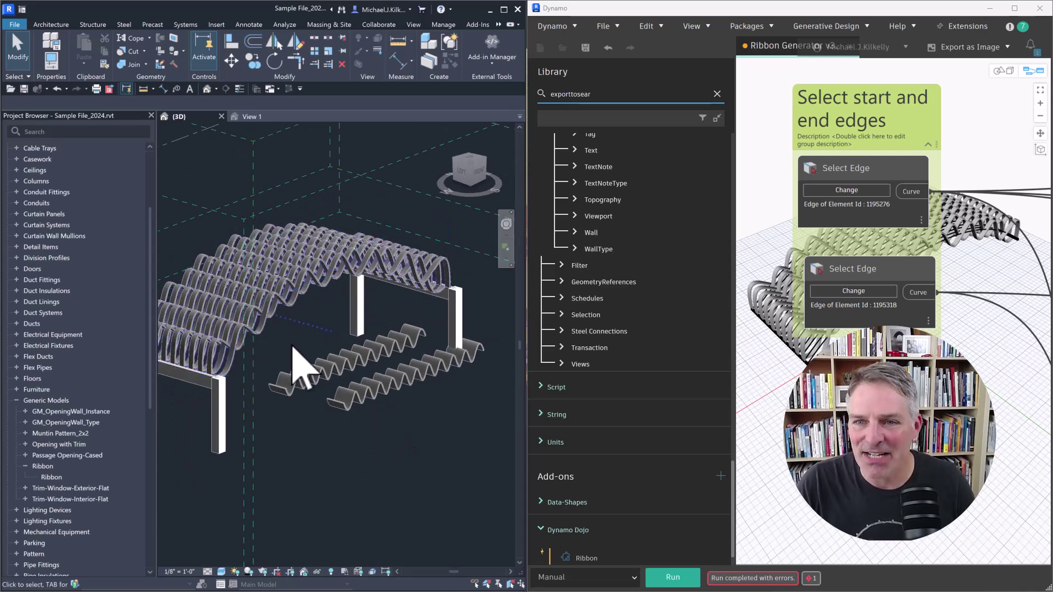
middle_click_drag(199, 388, 277, 400)
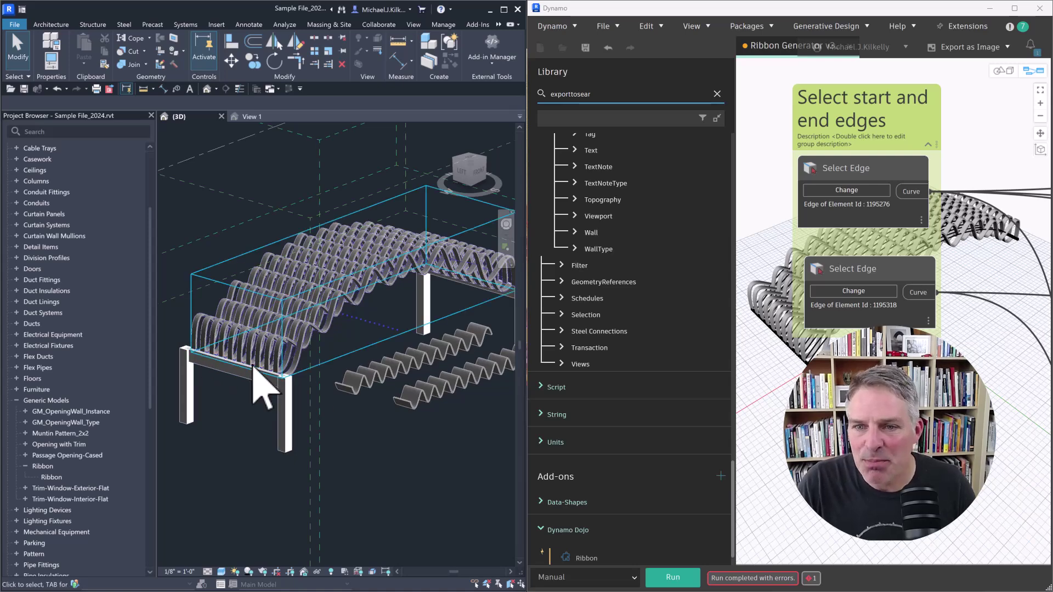
scroll(258, 376, "down", 1)
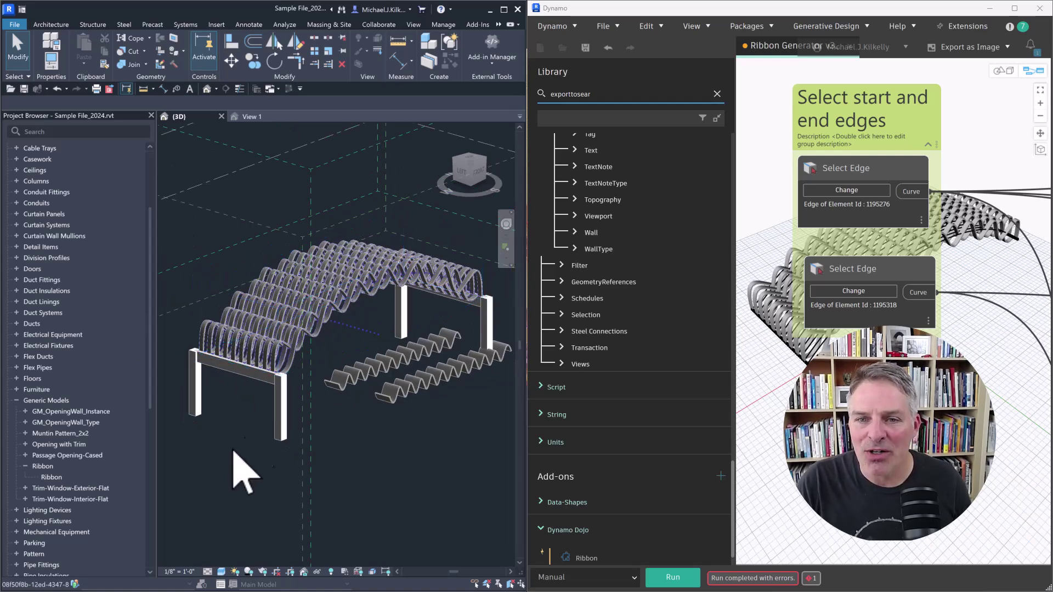
scroll(282, 411, "up", 3)
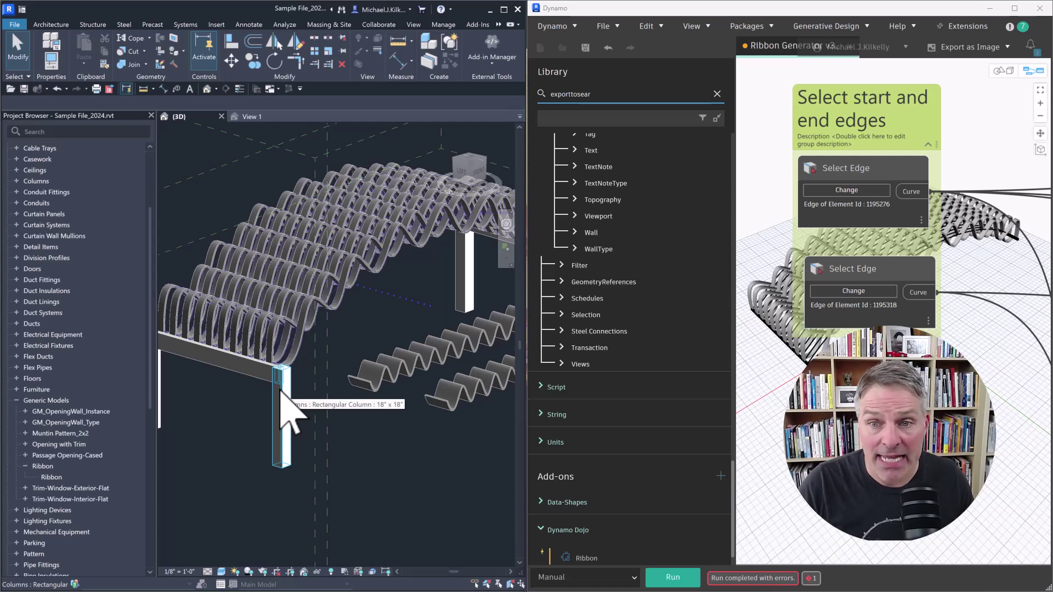
scroll(281, 391, "down", 3)
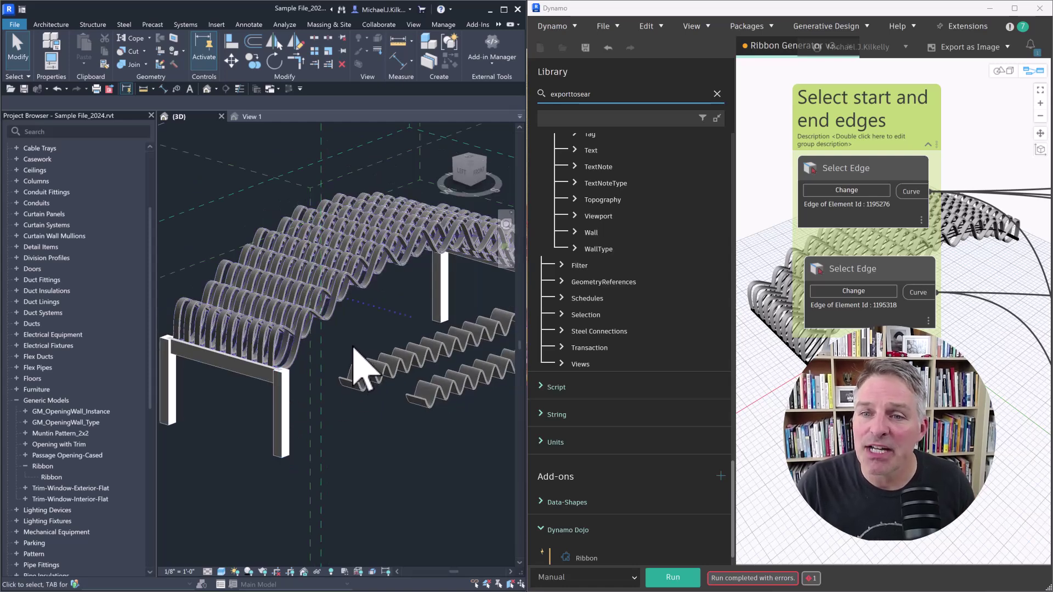
middle_click_drag(354, 348, 316, 377, "shift")
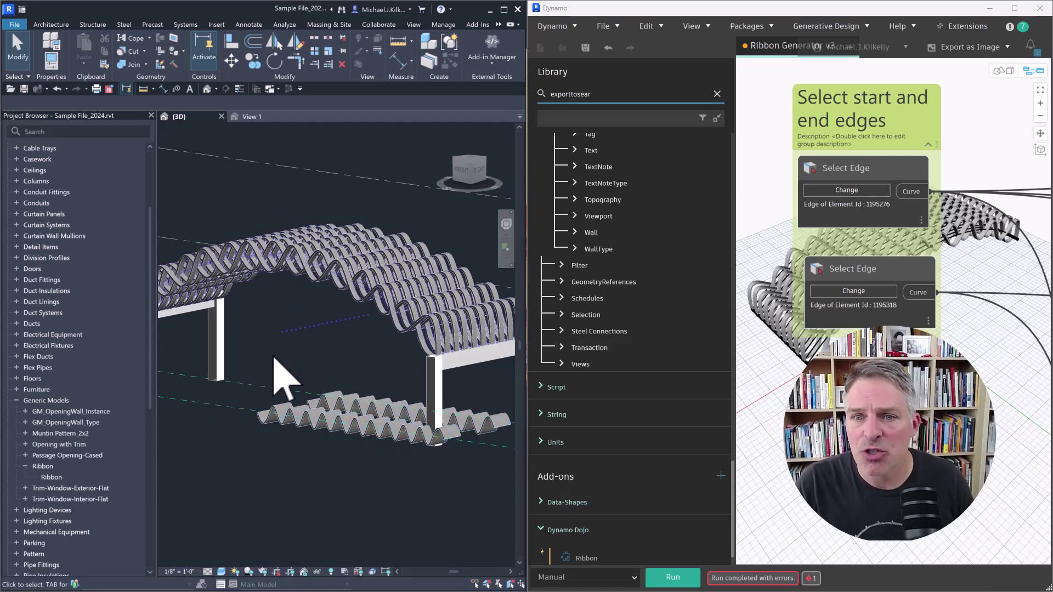
middle_click_drag(275, 364, 501, 247, "shift")
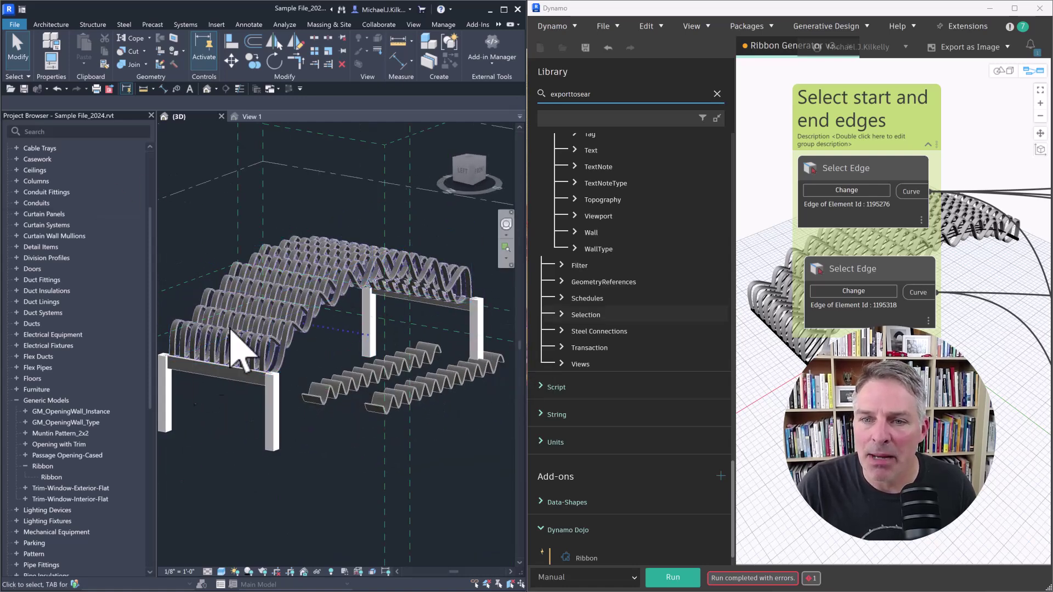